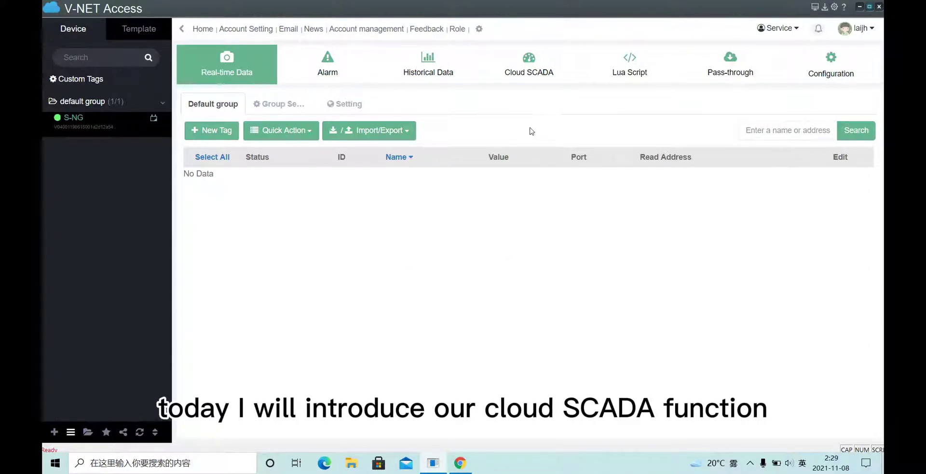
Step: Show the S-NG box's Cloud SCADA service page, which reports its bound project is unavailable
{"action": "left_click", "coordinate": [536, 70]}
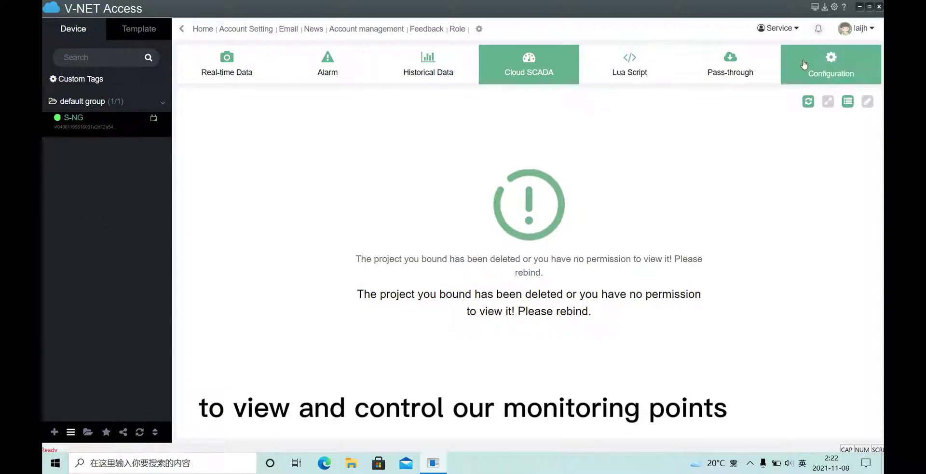
{"action": "left_click", "coordinate": [777, 28]}
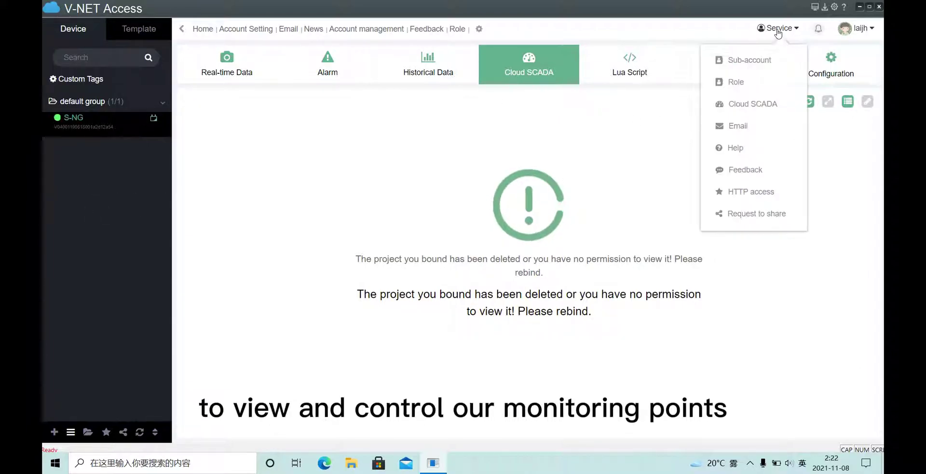
Step: Launch Web Cloud Config and start a new project named test bound to the S-NG box
{"action": "left_click", "coordinate": [759, 103]}
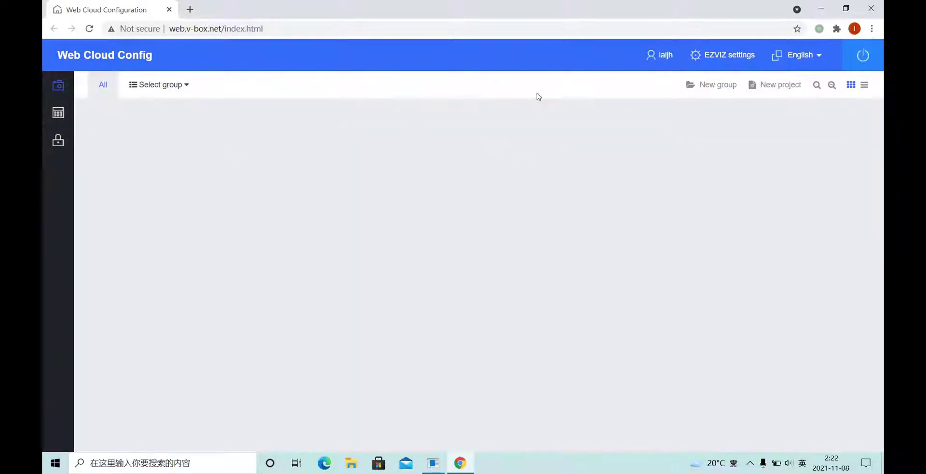
{"action": "left_click", "coordinate": [781, 90]}
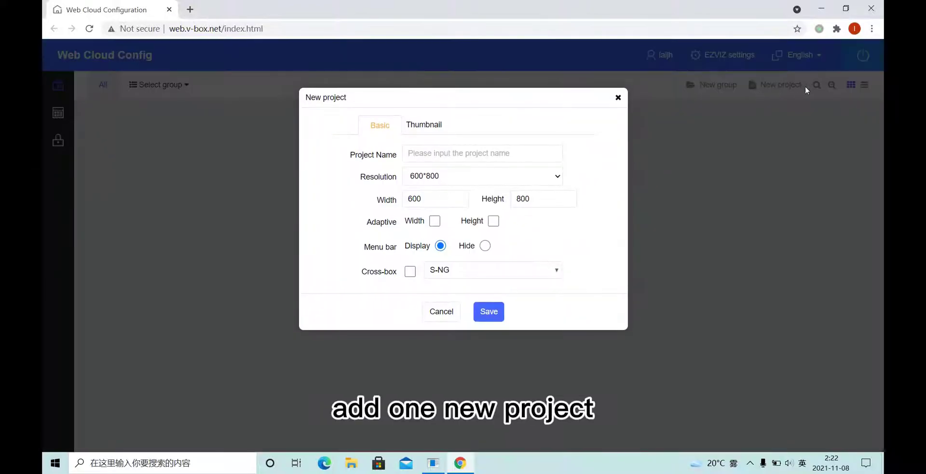
{"action": "left_click", "coordinate": [468, 153]}
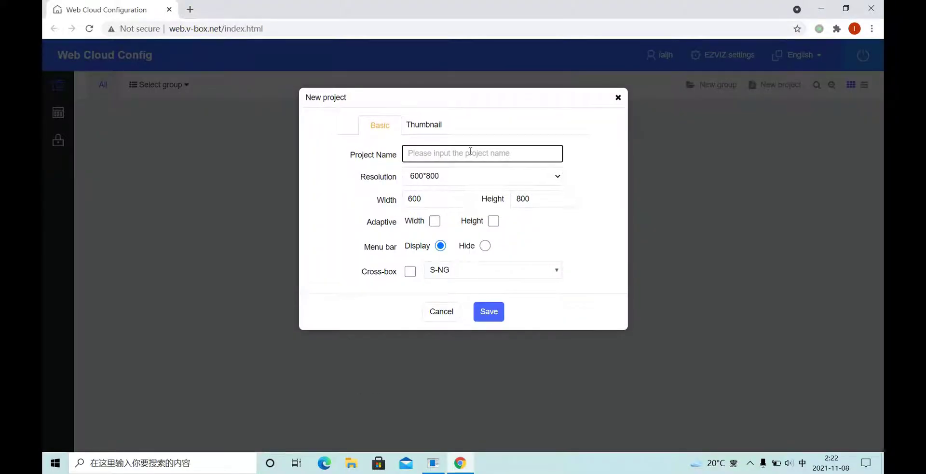
{"action": "type", "text": "test"}
{"action": "key", "text": "Return"}
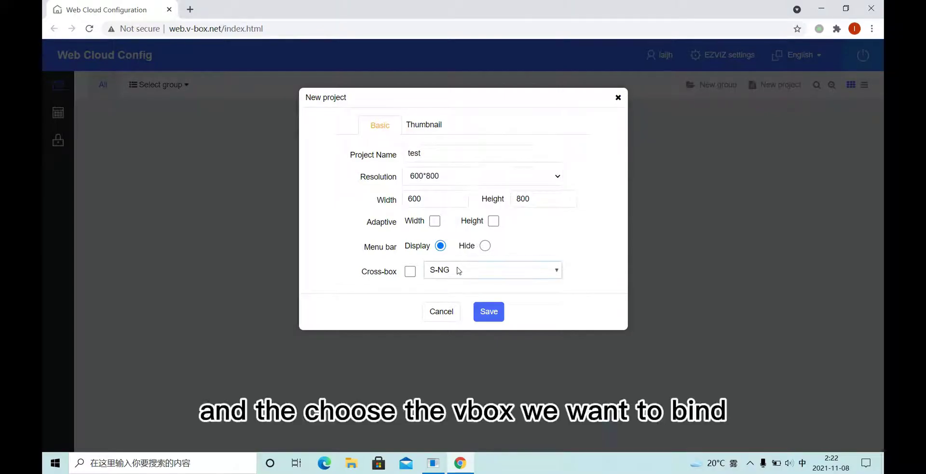
{"action": "left_click", "coordinate": [462, 272]}
{"action": "left_click", "coordinate": [473, 245]}
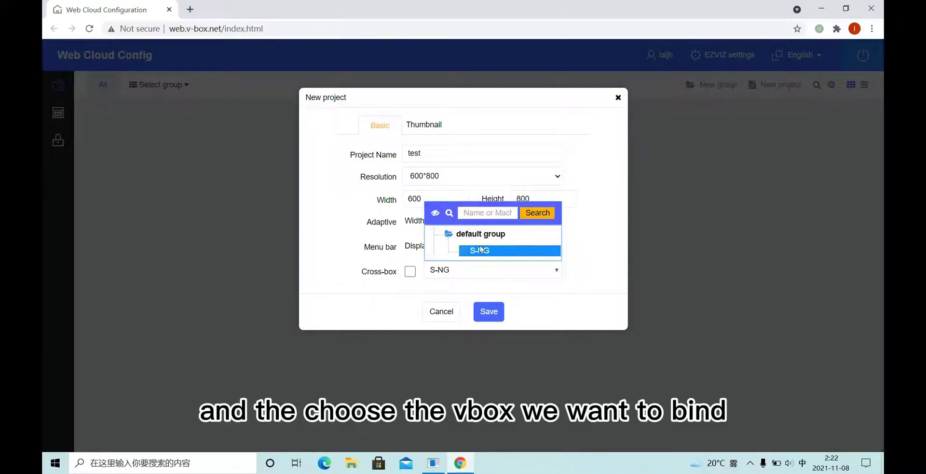
{"action": "left_click", "coordinate": [482, 250]}
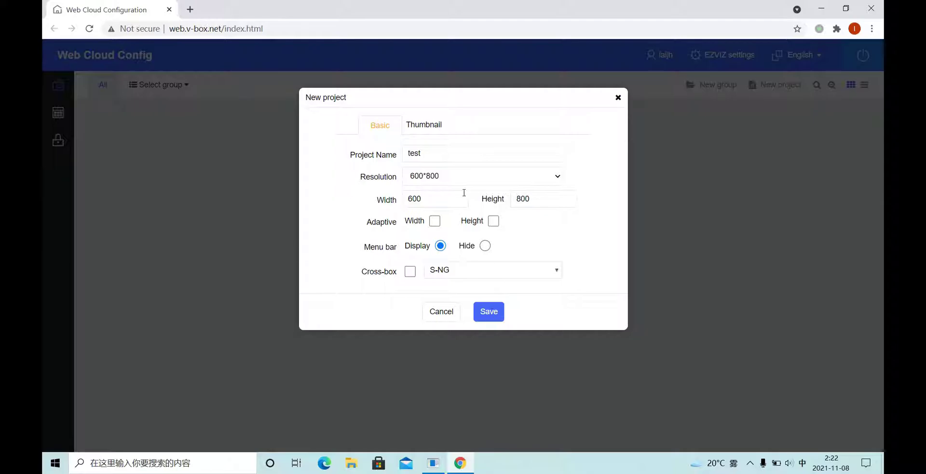
Step: Upload picture 4.png as the project thumbnail and save the test project
{"action": "left_click", "coordinate": [436, 130]}
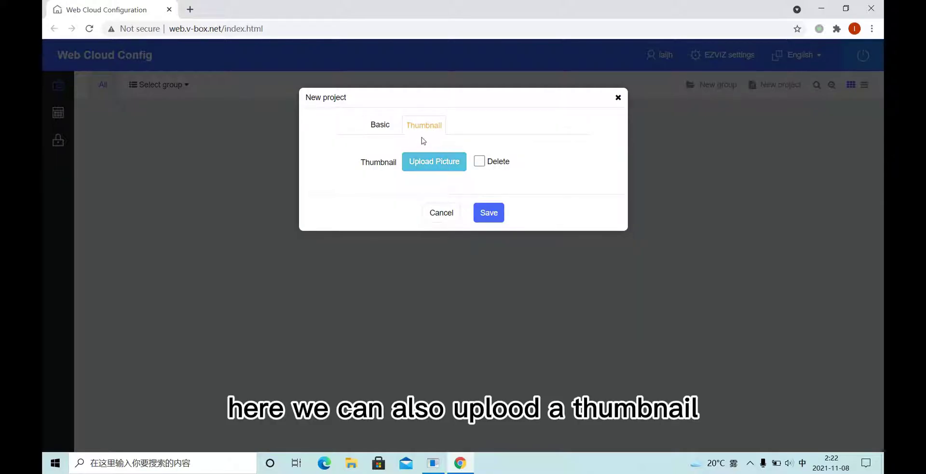
{"action": "left_click", "coordinate": [444, 165]}
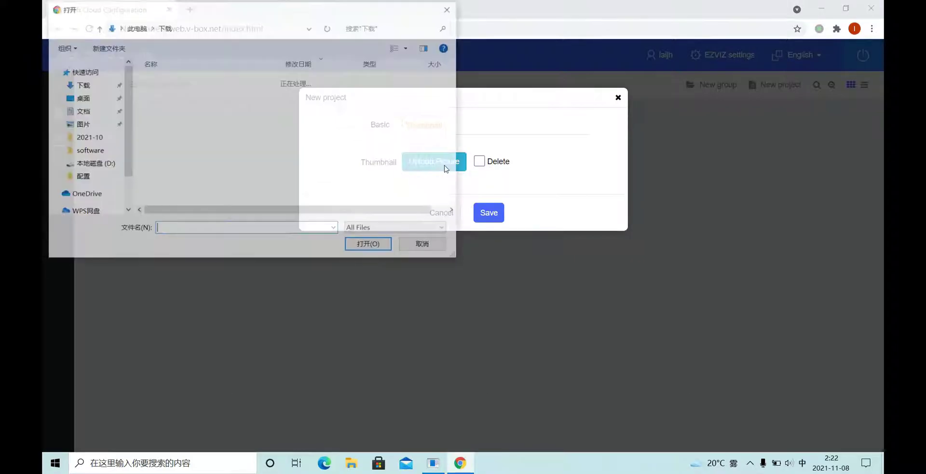
{"action": "left_click", "coordinate": [80, 124]}
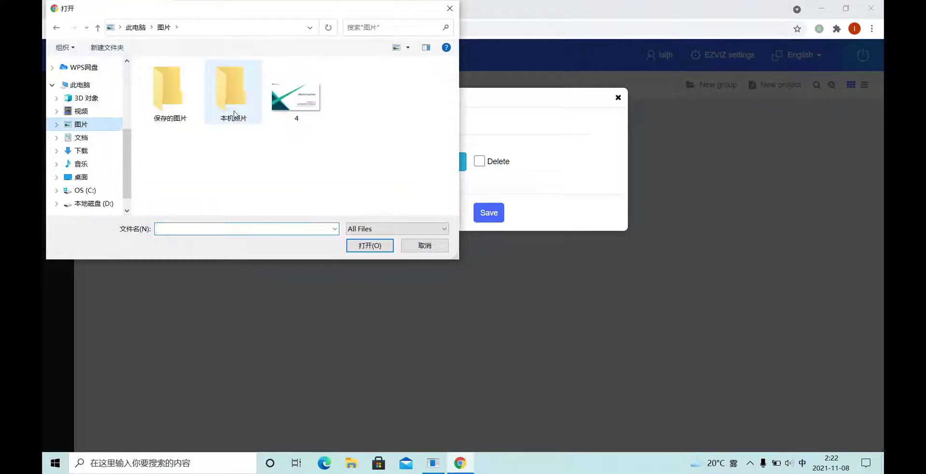
{"action": "left_click", "coordinate": [307, 99]}
{"action": "left_click", "coordinate": [378, 246]}
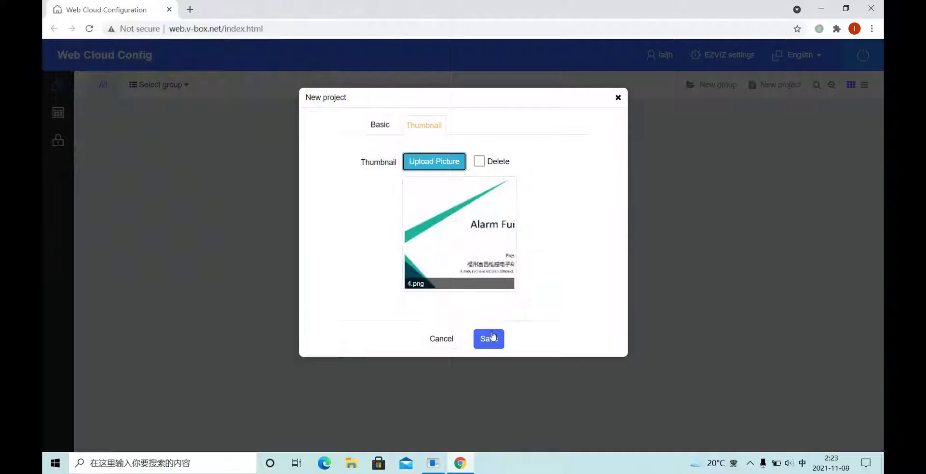
{"action": "left_click", "coordinate": [489, 335]}
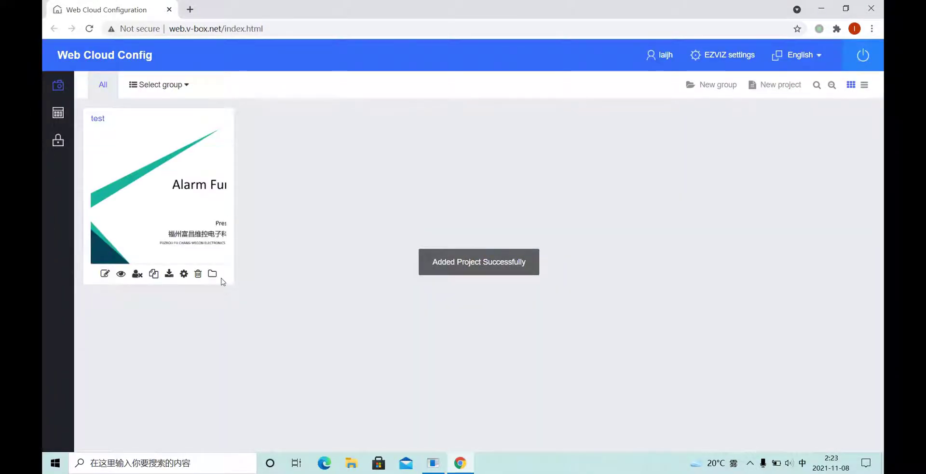
Step: Remove the test project's thumbnail in its settings and save the change
{"action": "left_click", "coordinate": [184, 274]}
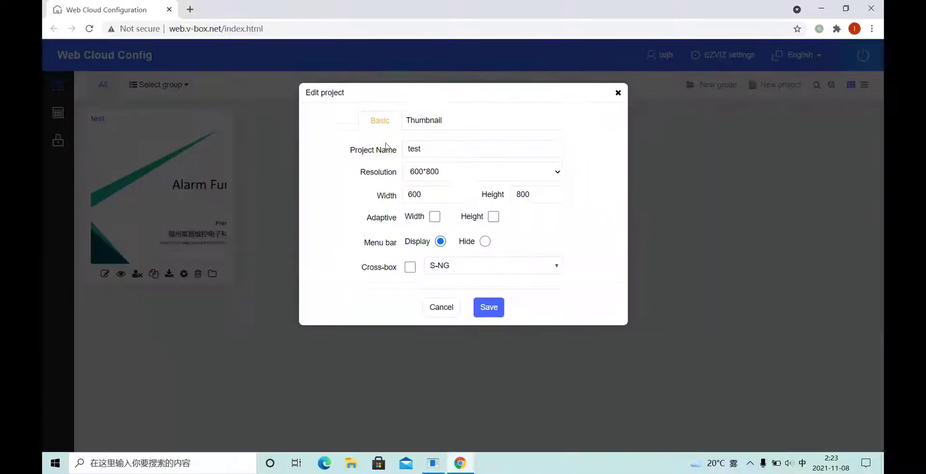
{"action": "left_click", "coordinate": [425, 124]}
{"action": "left_click", "coordinate": [479, 160]}
{"action": "left_click", "coordinate": [495, 323]}
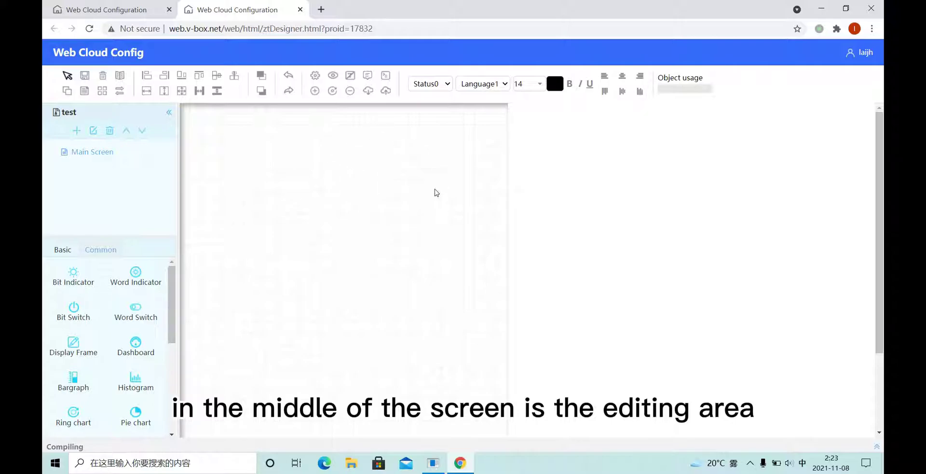
{"action": "scroll", "coordinate": [276, 227], "scroll_direction": "down", "scroll_amount": 2}
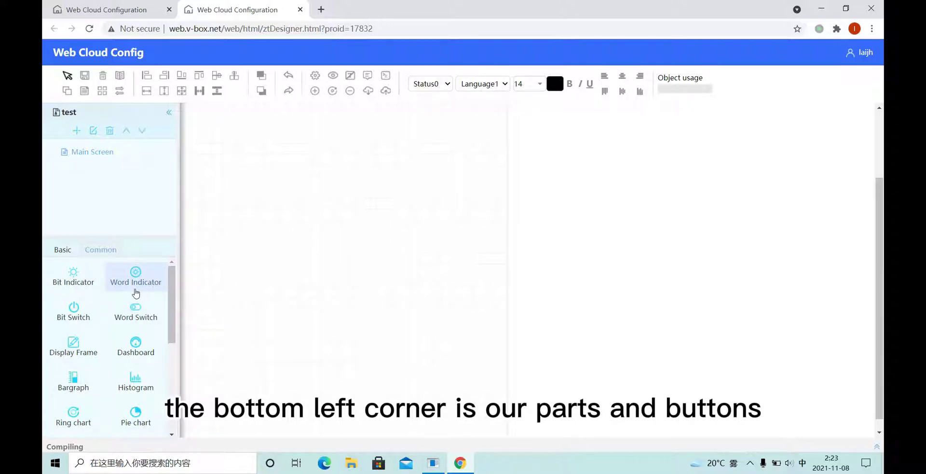
{"action": "scroll", "coordinate": [136, 293], "scroll_direction": "down", "scroll_amount": 5}
{"action": "scroll", "coordinate": [139, 308], "scroll_direction": "up", "scroll_amount": 5}
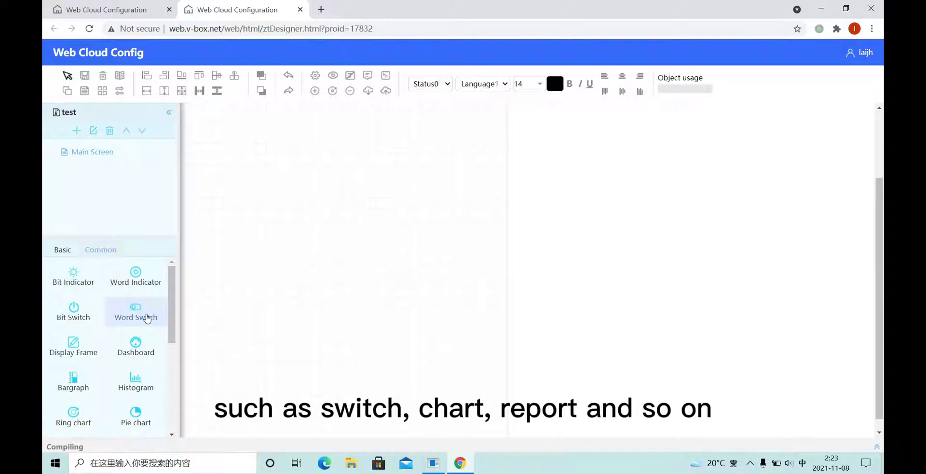
{"action": "scroll", "coordinate": [147, 318], "scroll_direction": "down", "scroll_amount": 3}
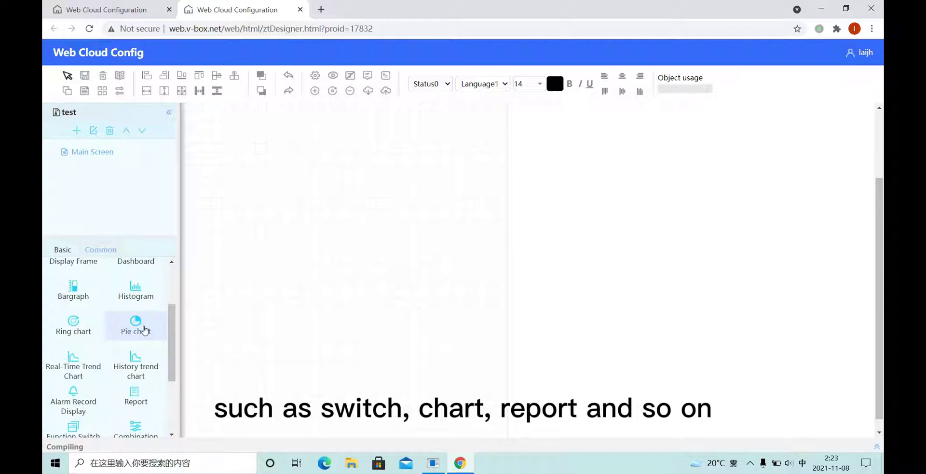
{"action": "scroll", "coordinate": [146, 331], "scroll_direction": "down", "scroll_amount": 2}
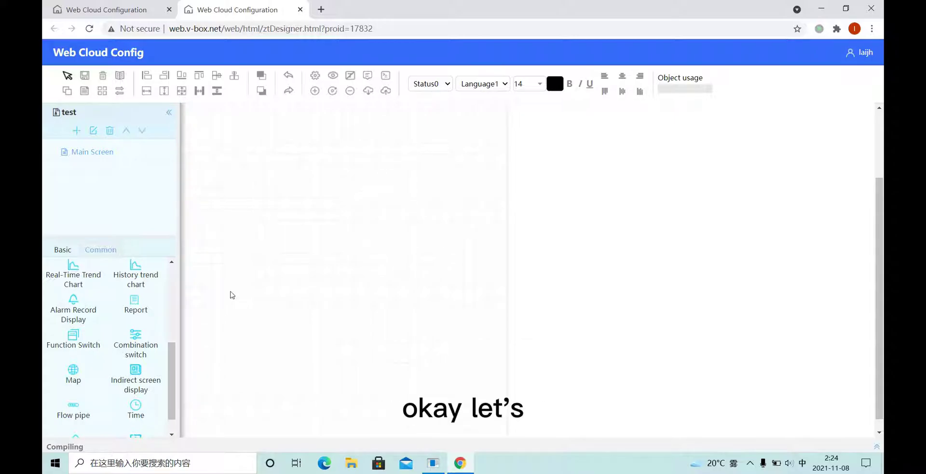
Step: Place a live date-time display on the Main Screen
{"action": "scroll", "coordinate": [164, 390], "scroll_direction": "down", "scroll_amount": 1}
{"action": "left_click", "coordinate": [136, 386]}
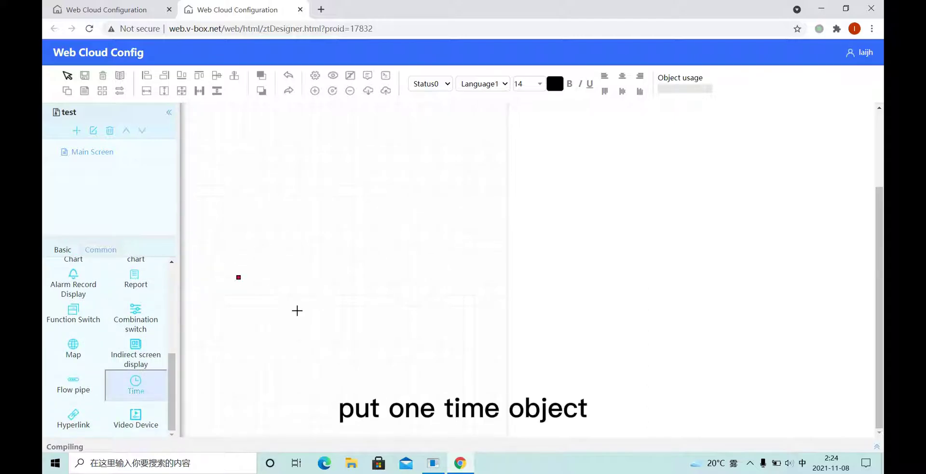
{"action": "left_click_drag", "start_coordinate": [238, 275], "coordinate": [448, 367]}
Step: Draw a text box reading TEST above the clock and save it
{"action": "left_click", "coordinate": [63, 249]}
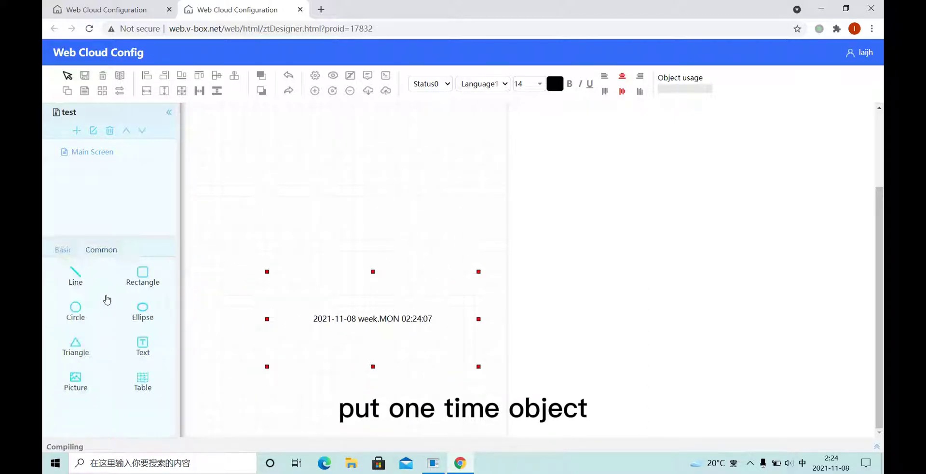
{"action": "left_click", "coordinate": [143, 345]}
{"action": "left_click_drag", "start_coordinate": [254, 147], "coordinate": [418, 219]}
{"action": "double_click", "coordinate": [345, 179]}
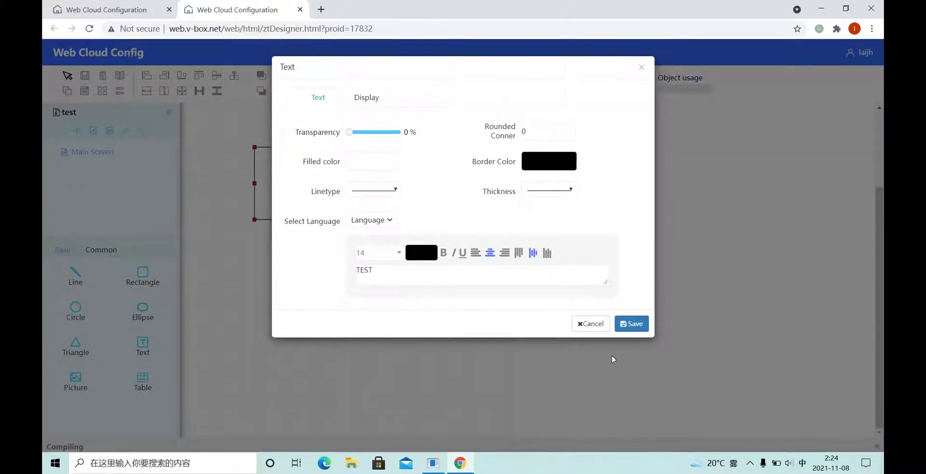
{"action": "left_click", "coordinate": [631, 324]}
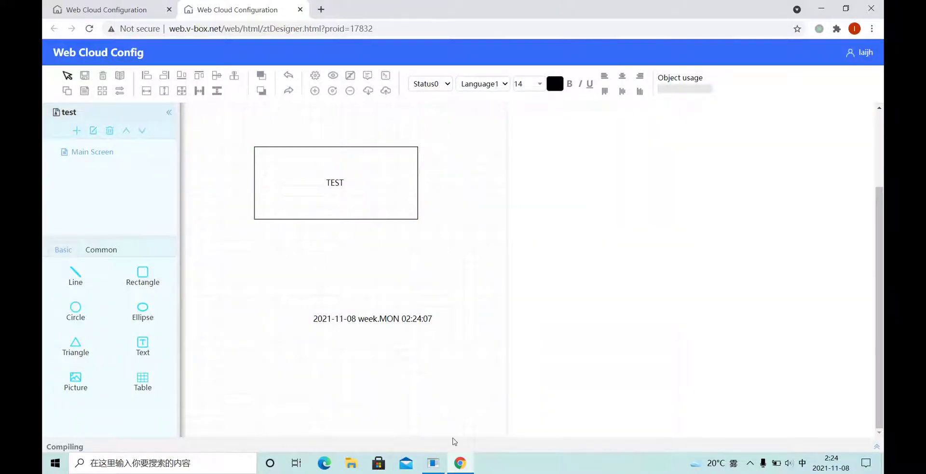
{"action": "left_click", "coordinate": [433, 462]}
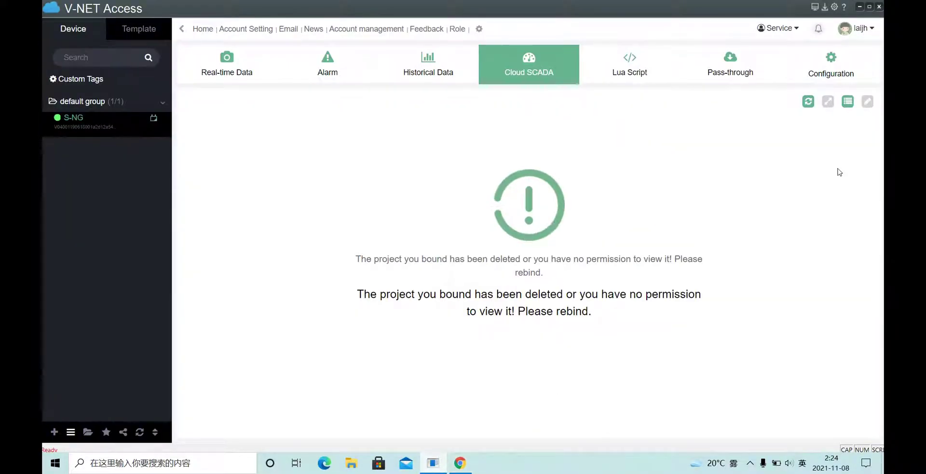
Step: Bind the test project to the box and load its TEST box and live clock
{"action": "left_click", "coordinate": [849, 102]}
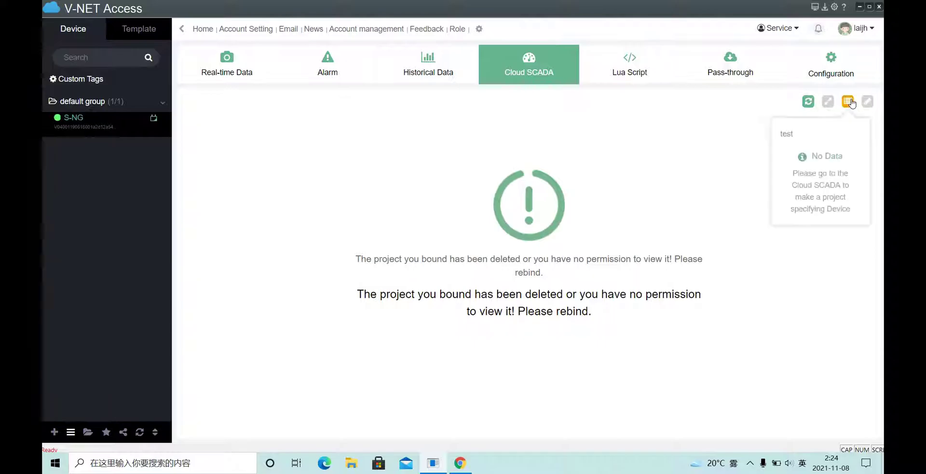
{"action": "left_click", "coordinate": [810, 128]}
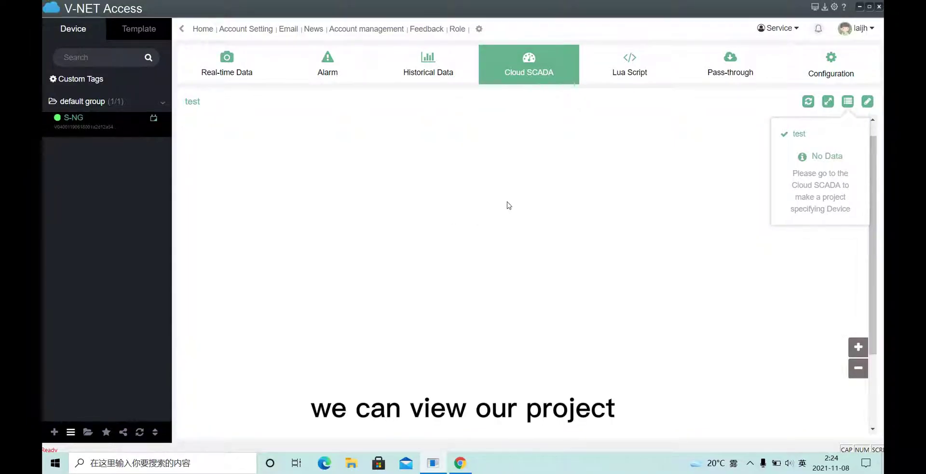
{"action": "left_click", "coordinate": [808, 101]}
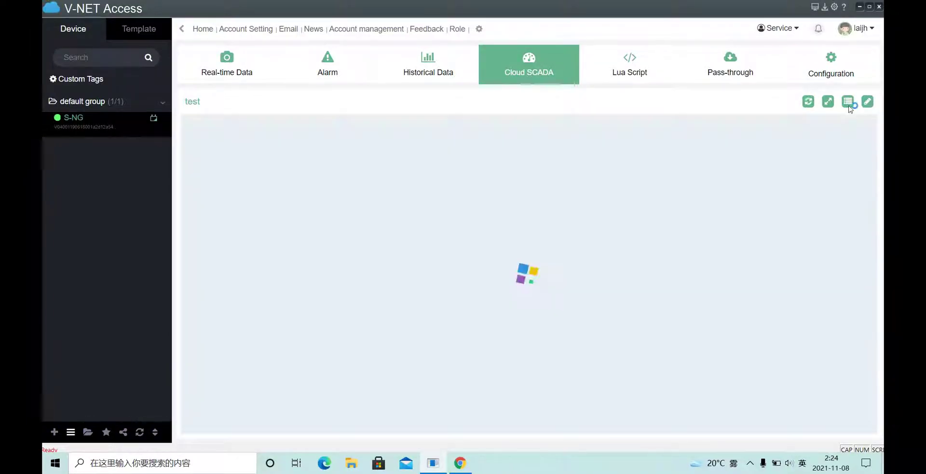
{"action": "scroll", "coordinate": [545, 312], "scroll_direction": "down", "scroll_amount": 3}
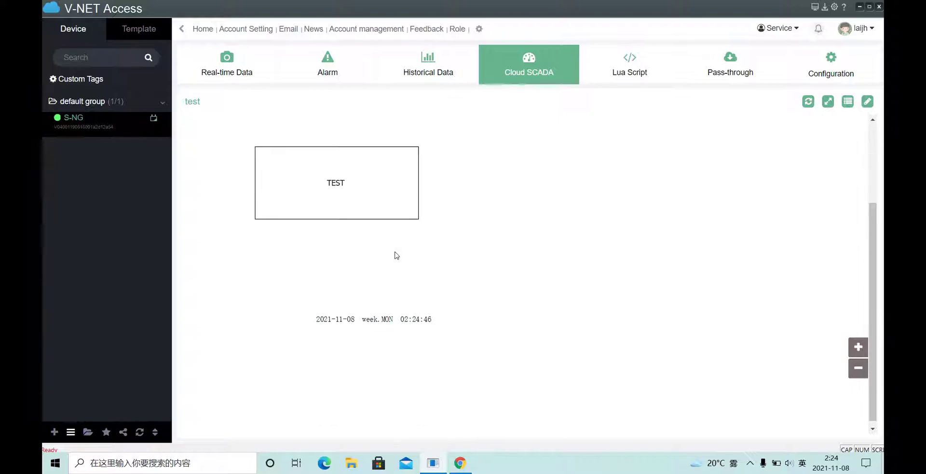
{"action": "scroll", "coordinate": [458, 150], "scroll_direction": "up", "scroll_amount": 2}
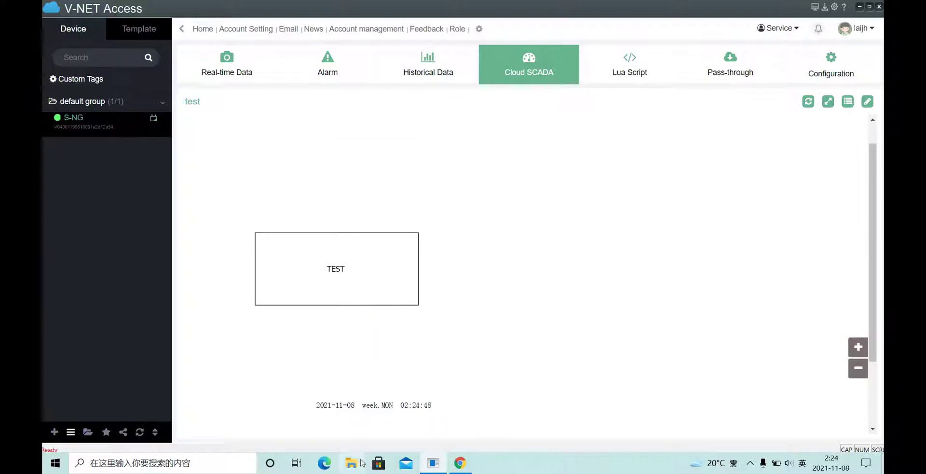
{"action": "left_click", "coordinate": [463, 464]}
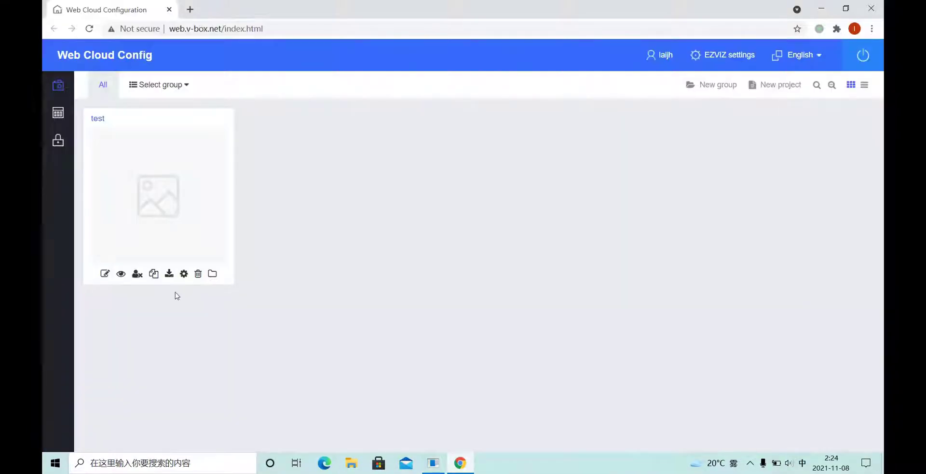
Step: Preview the test project in the viewer tab, then close the preview
{"action": "left_click", "coordinate": [122, 273]}
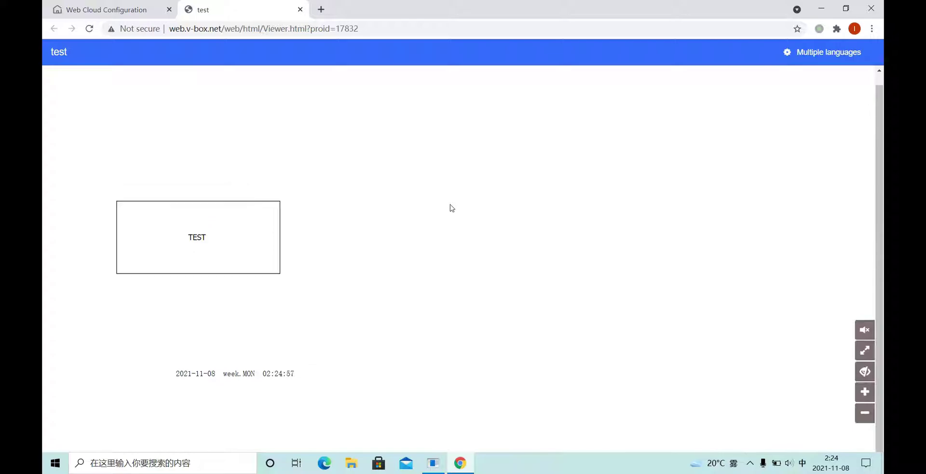
{"action": "left_click", "coordinate": [300, 10]}
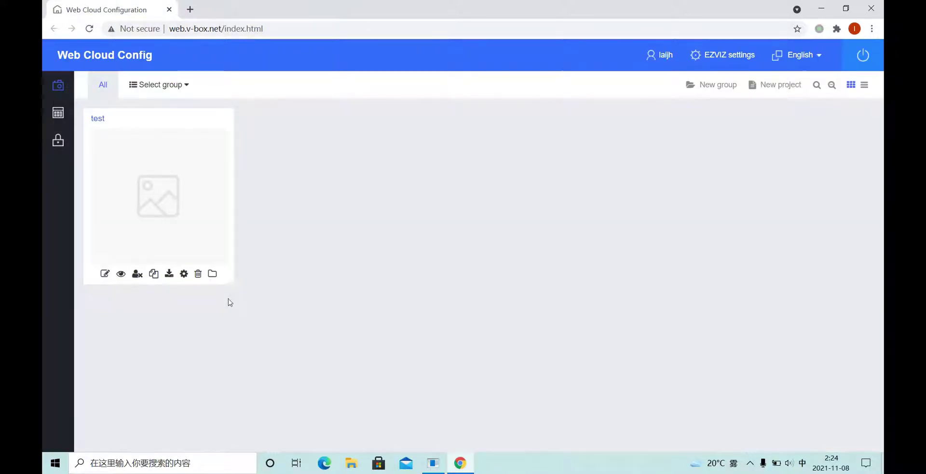
Step: Generate a login-free link for test expiring 2021-11-17 and copy it
{"action": "left_click", "coordinate": [136, 274]}
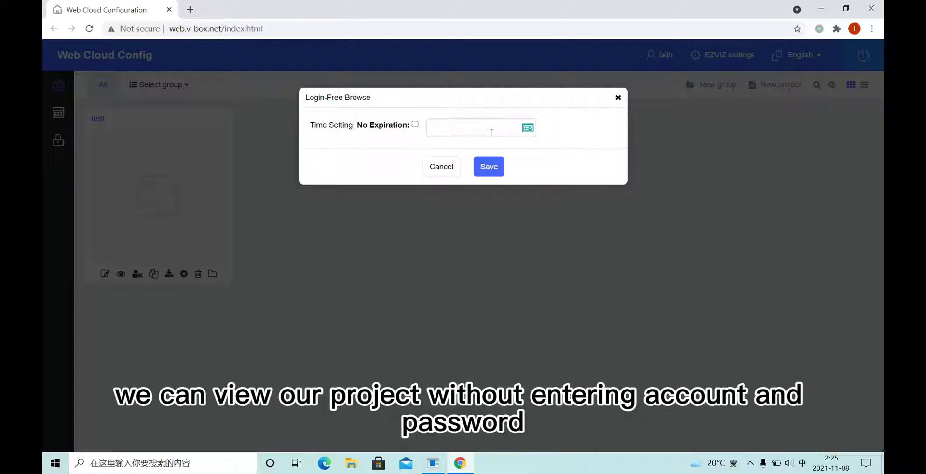
{"action": "left_click", "coordinate": [439, 131]}
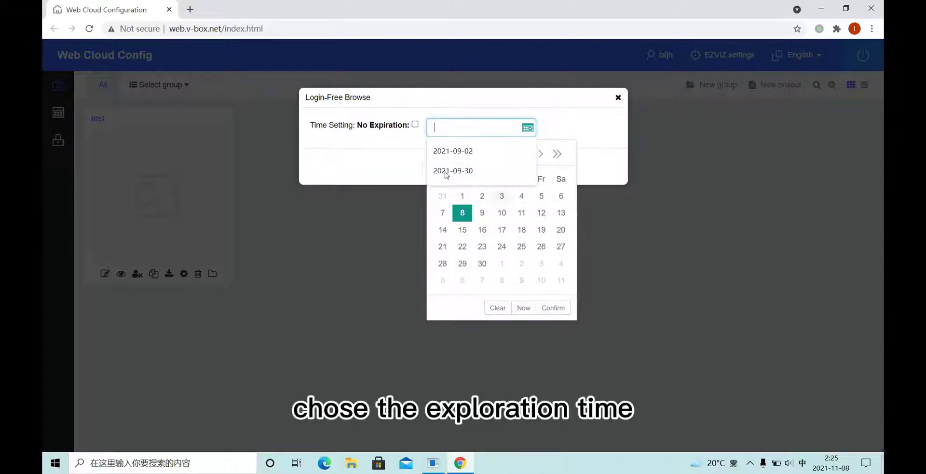
{"action": "left_click", "coordinate": [501, 230]}
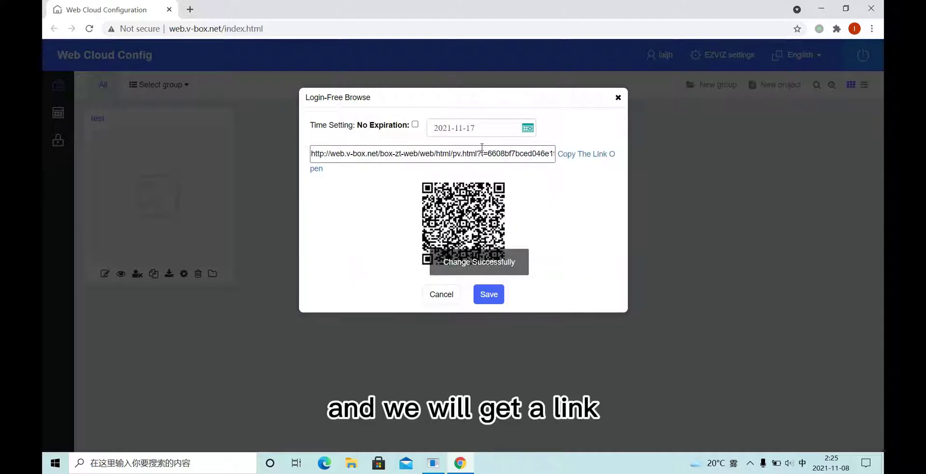
{"action": "left_click", "coordinate": [586, 153]}
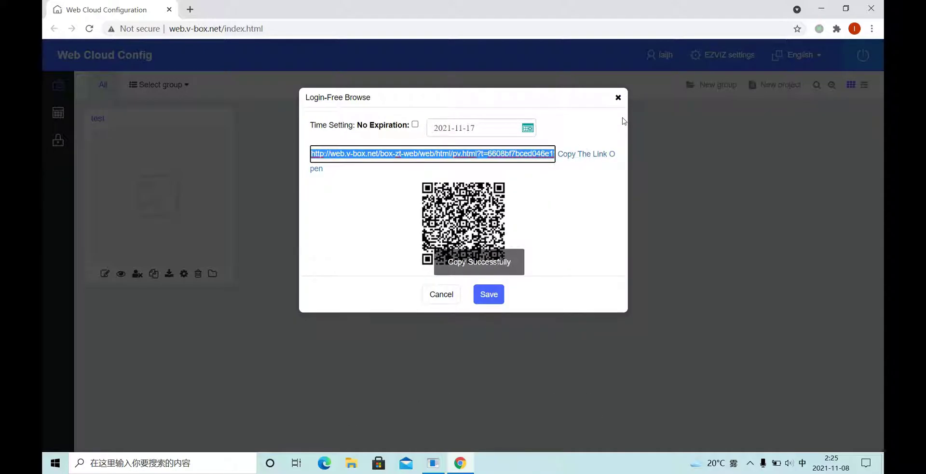
{"action": "left_click", "coordinate": [617, 98]}
Step: Open the copied login-free link in a new tab to view test without signing in
{"action": "left_click", "coordinate": [190, 9]}
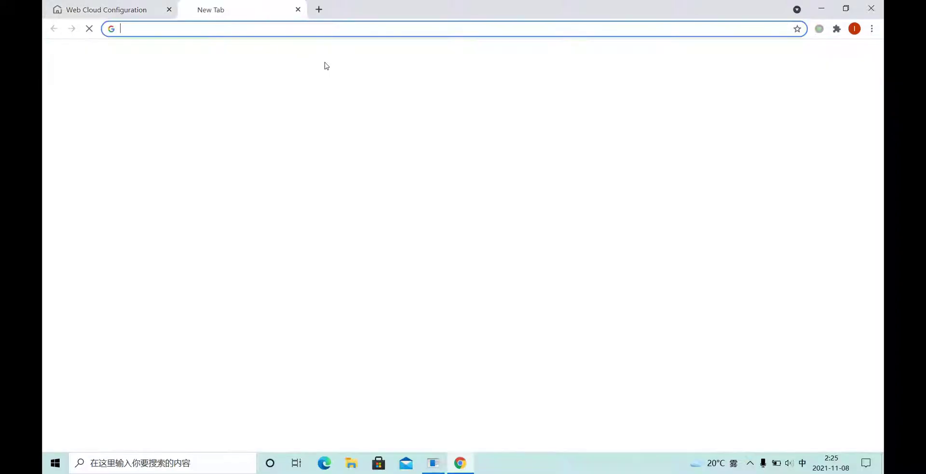
{"action": "left_click", "coordinate": [326, 29]}
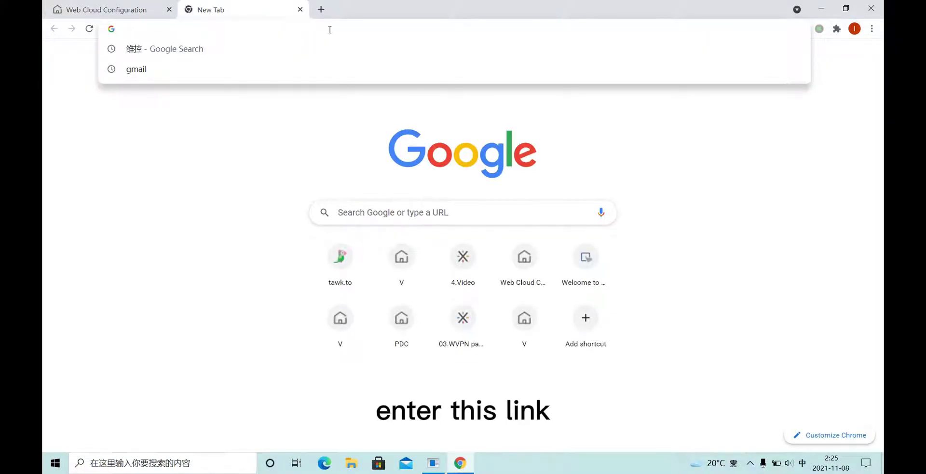
{"action": "key", "text": "ctrl+v"}
{"action": "key", "text": "Return"}
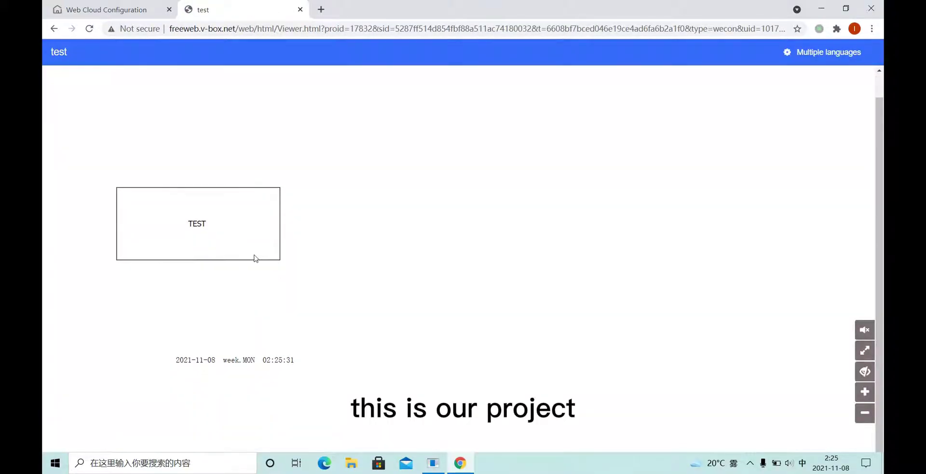
{"action": "left_click", "coordinate": [300, 9]}
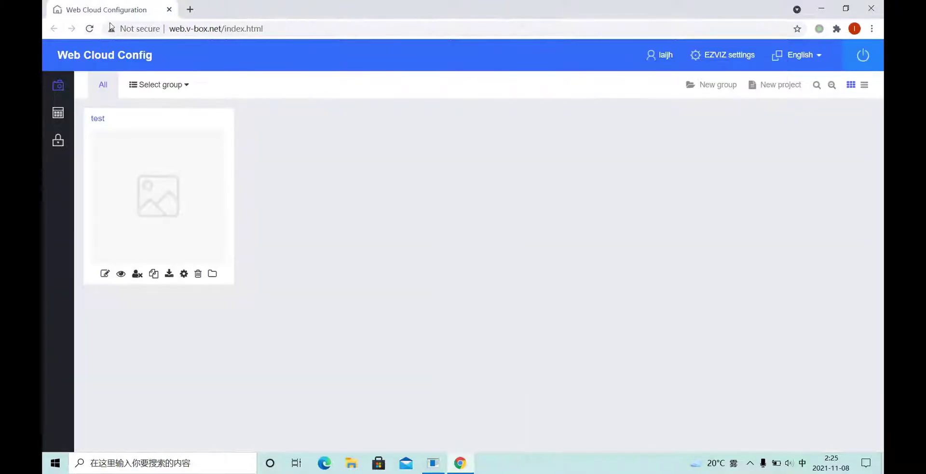
Step: Copy the test project as 43 and inspect its identical screen in the designer
{"action": "left_click", "coordinate": [153, 273]}
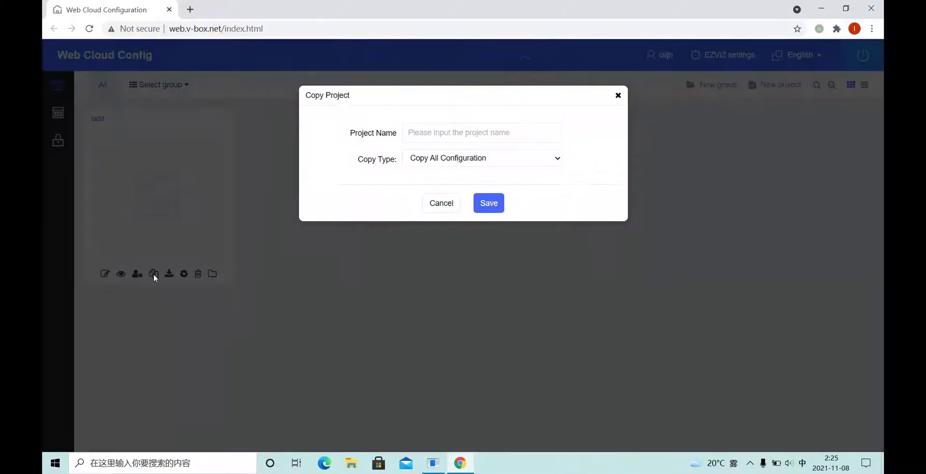
{"action": "left_click", "coordinate": [450, 138]}
{"action": "type", "text": "43"}
{"action": "left_click", "coordinate": [489, 205]}
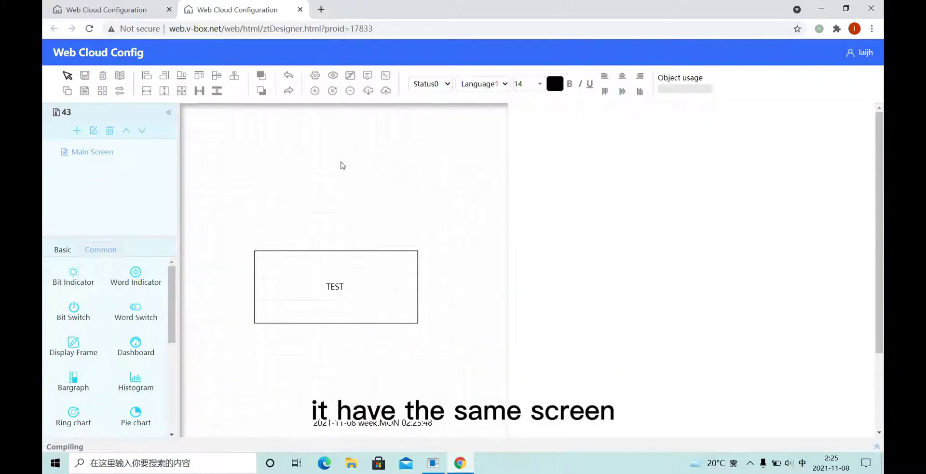
{"action": "scroll", "coordinate": [303, 285], "scroll_direction": "down", "scroll_amount": 2}
{"action": "scroll", "coordinate": [314, 225], "scroll_direction": "up", "scroll_amount": 2}
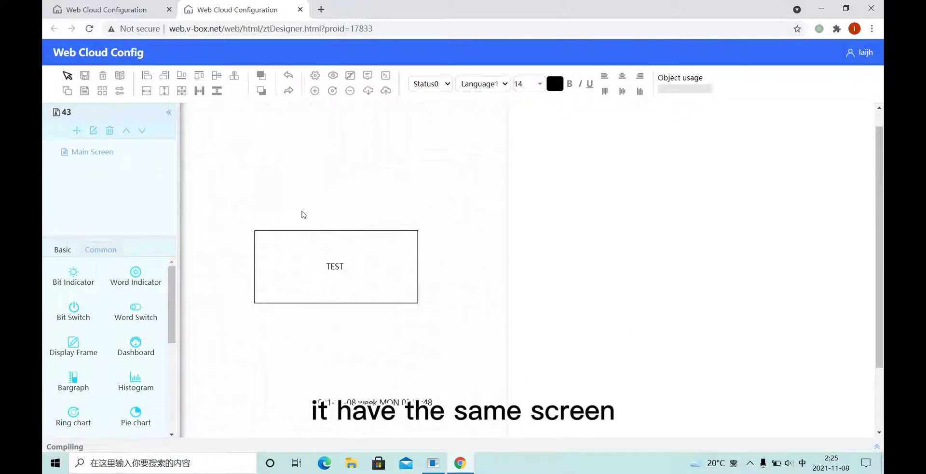
Step: Close the copy's designer and delete project 43
{"action": "left_click", "coordinate": [300, 10]}
{"action": "left_click", "coordinate": [198, 273]}
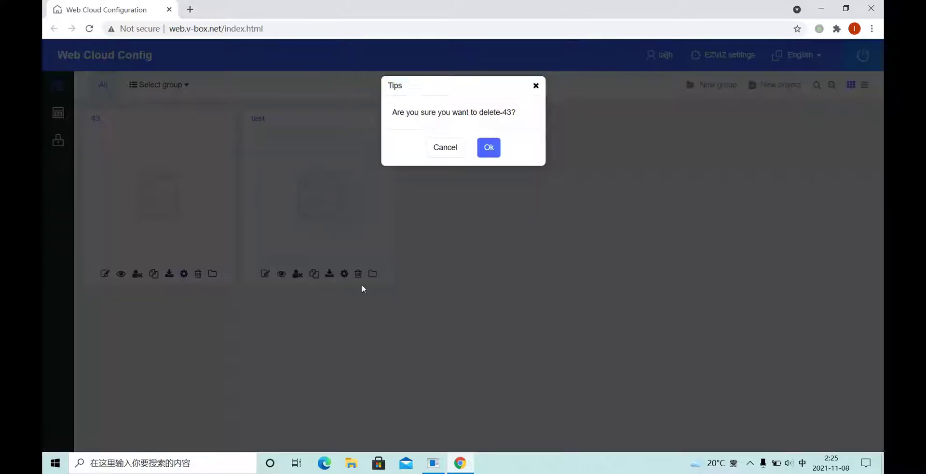
{"action": "left_click", "coordinate": [487, 157]}
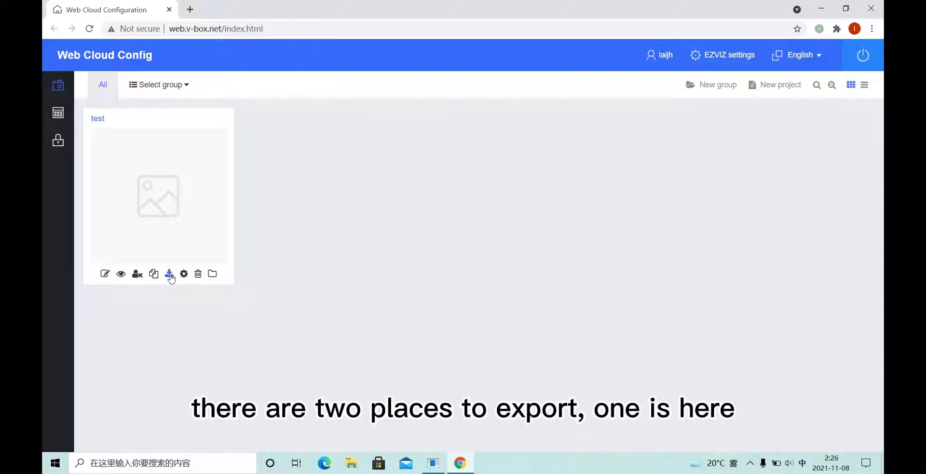
Step: Export the test project from the designer, downloading it as project (2).zt
{"action": "left_click", "coordinate": [104, 274]}
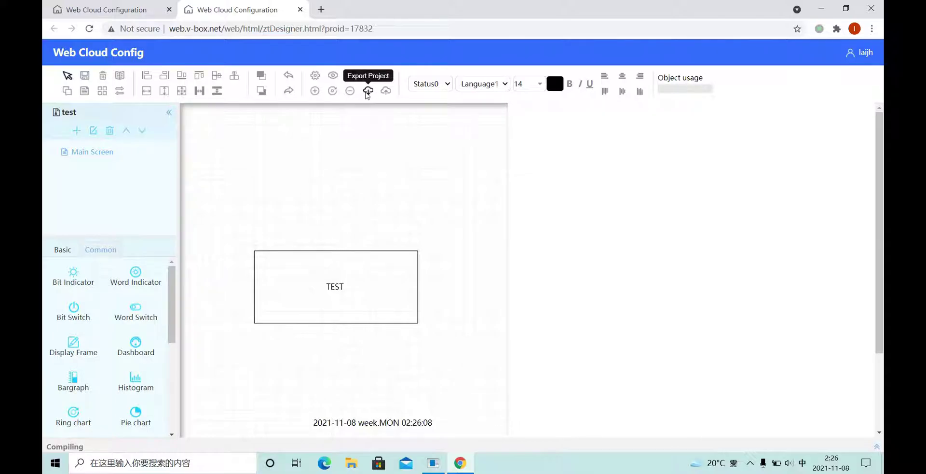
{"action": "left_click", "coordinate": [368, 93]}
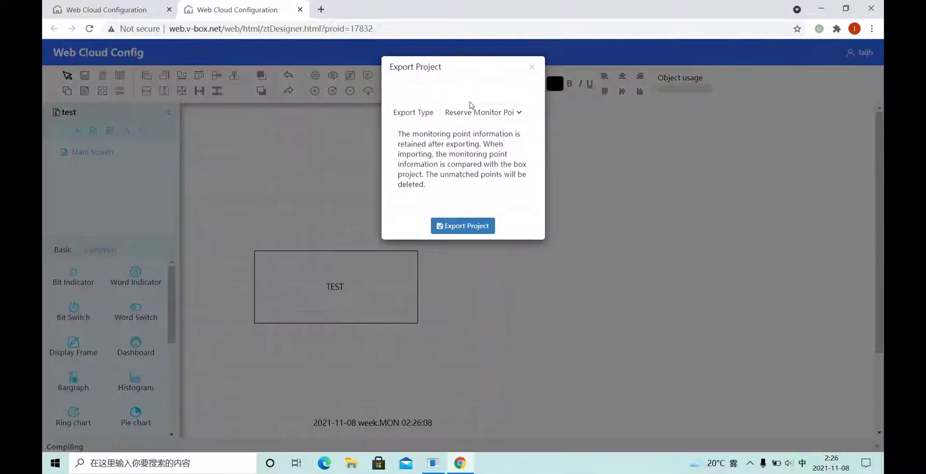
{"action": "left_click", "coordinate": [465, 226]}
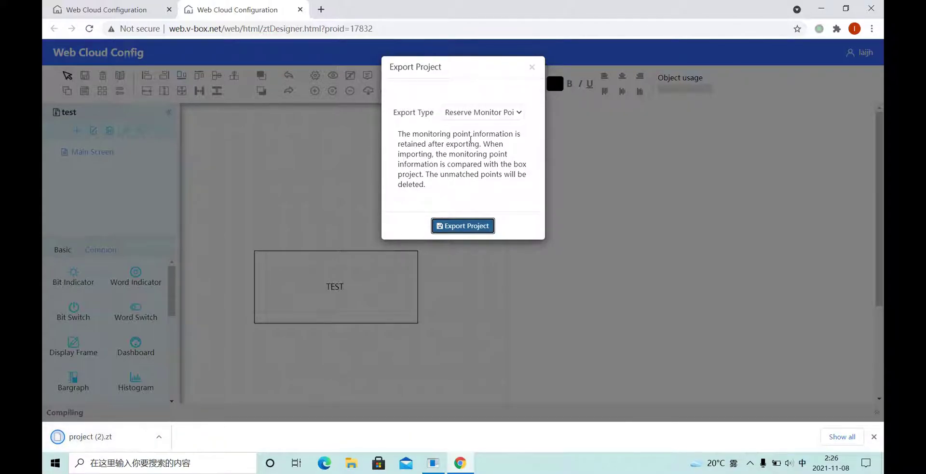
Step: Close export settings and delete the TEST box and date-time text from the canvas
{"action": "left_click", "coordinate": [533, 67]}
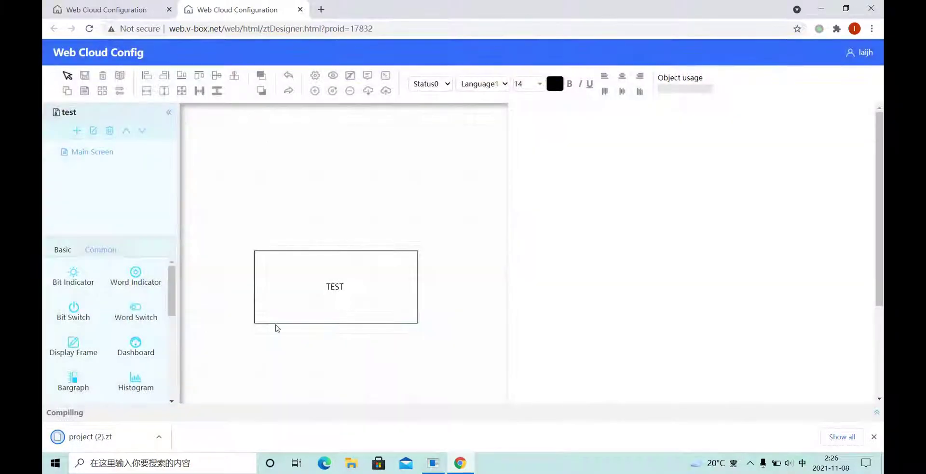
{"action": "scroll", "coordinate": [318, 291], "scroll_direction": "down", "scroll_amount": 2}
{"action": "key", "text": "Delete"}
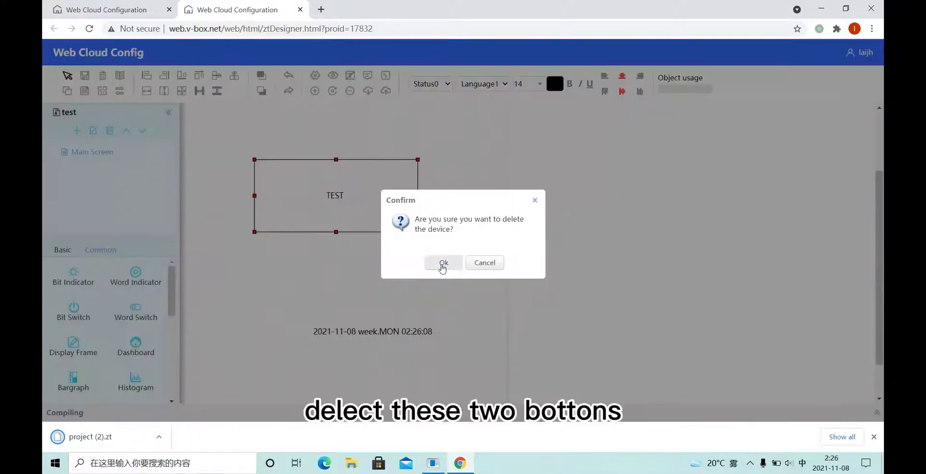
{"action": "left_click", "coordinate": [441, 264]}
{"action": "left_click", "coordinate": [407, 329]}
{"action": "key", "text": "Delete"}
{"action": "left_click", "coordinate": [441, 264]}
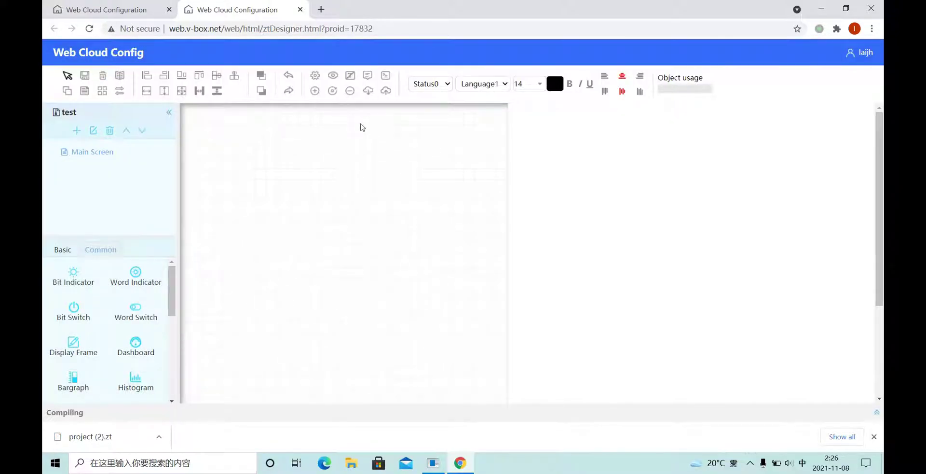
Step: Import Downloads > project (2).zt into test, replacing the current project
{"action": "left_click", "coordinate": [386, 90]}
{"action": "left_click", "coordinate": [449, 266]}
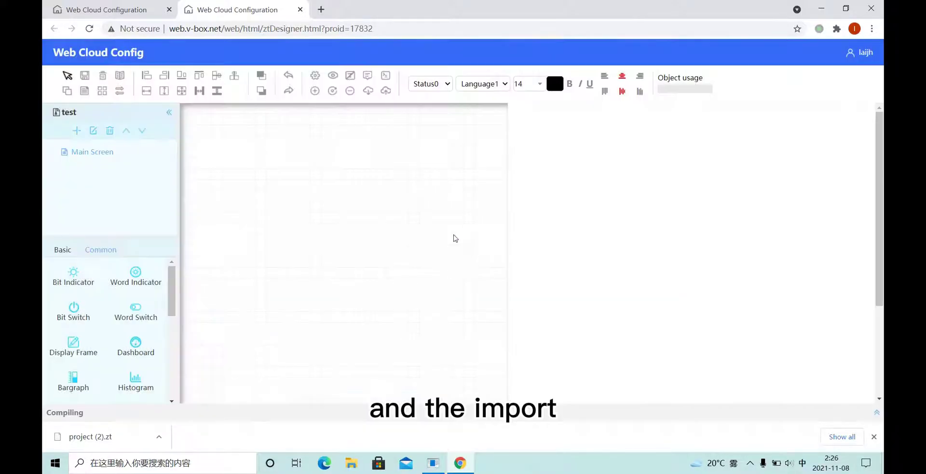
{"action": "scroll", "coordinate": [94, 120], "scroll_direction": "up", "scroll_amount": 1}
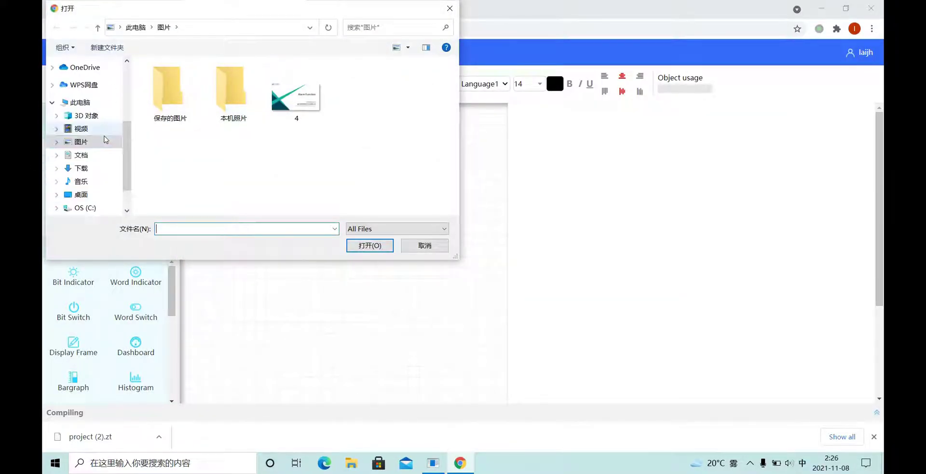
{"action": "scroll", "coordinate": [93, 139], "scroll_direction": "down", "scroll_amount": 2}
{"action": "left_click", "coordinate": [81, 133]}
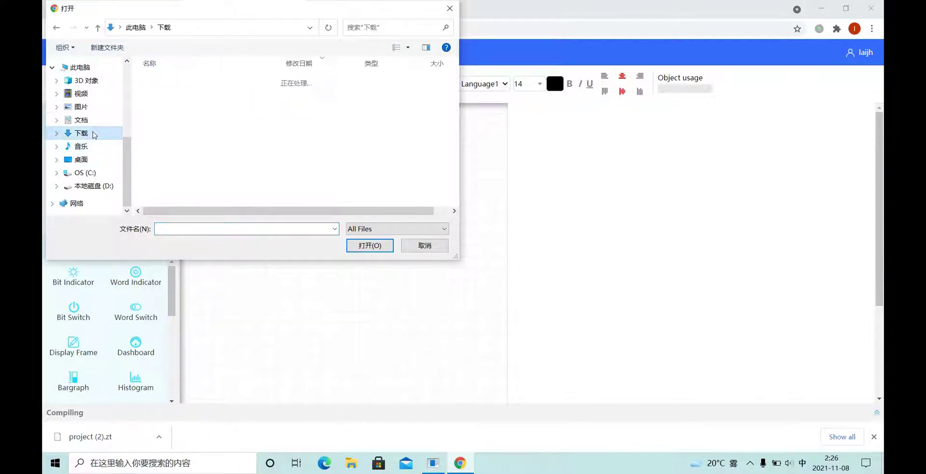
{"action": "left_click", "coordinate": [232, 92]}
{"action": "left_click", "coordinate": [375, 246]}
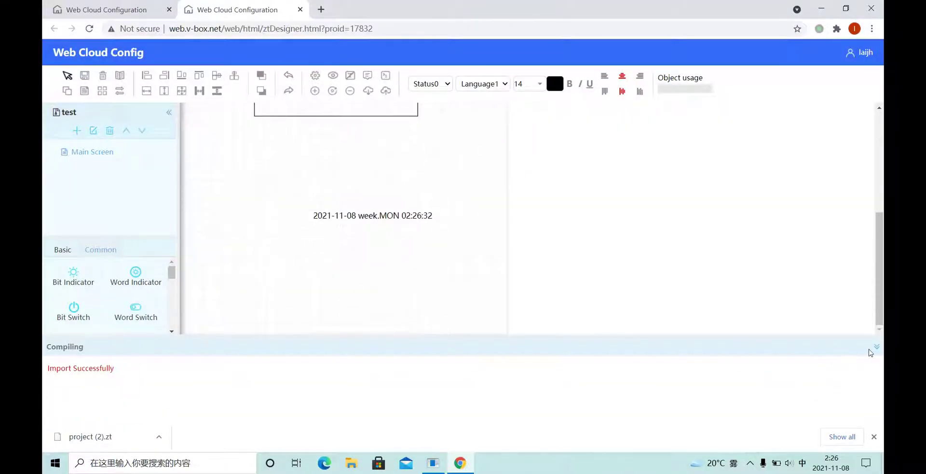
Step: Save the imported canvas and leave the designer, returning to the project list
{"action": "left_click", "coordinate": [876, 347]}
{"action": "scroll", "coordinate": [283, 220], "scroll_direction": "up", "scroll_amount": 3}
{"action": "scroll", "coordinate": [283, 220], "scroll_direction": "down", "scroll_amount": 3}
{"action": "scroll", "coordinate": [284, 220], "scroll_direction": "up", "scroll_amount": 2}
{"action": "scroll", "coordinate": [366, 219], "scroll_direction": "down", "scroll_amount": 2}
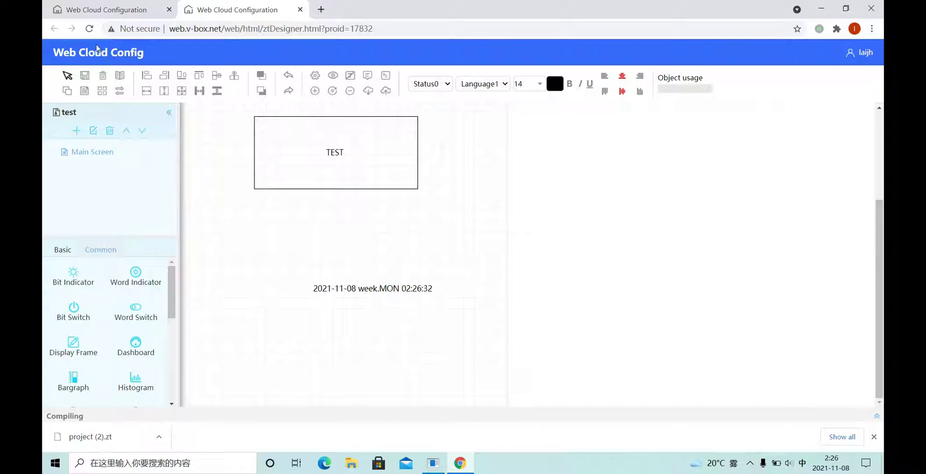
{"action": "left_click", "coordinate": [84, 77]}
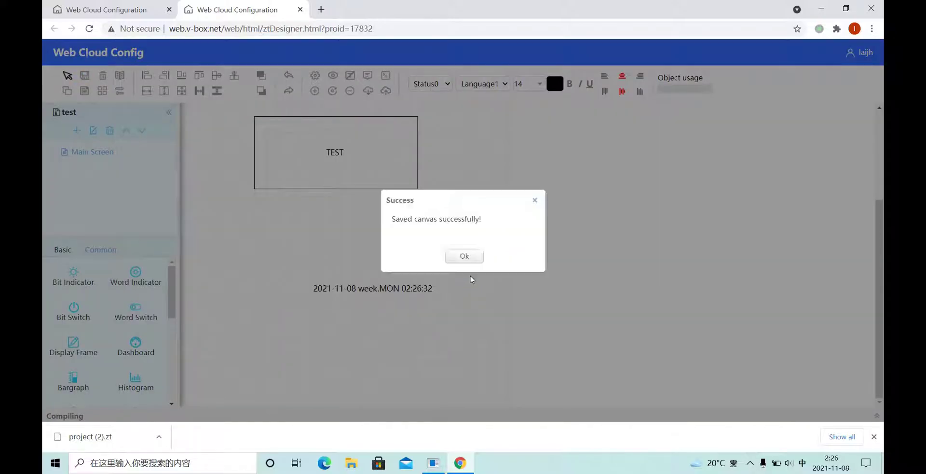
{"action": "left_click", "coordinate": [469, 262]}
{"action": "left_click", "coordinate": [300, 10]}
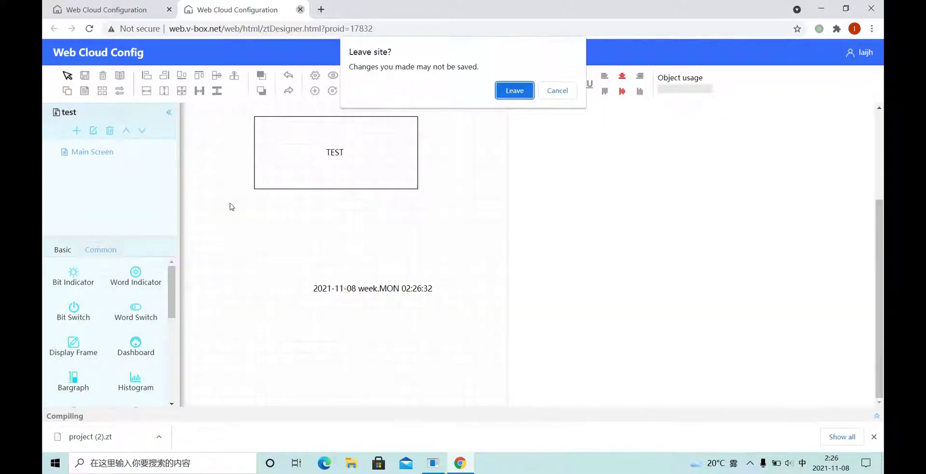
{"action": "left_click", "coordinate": [496, 91]}
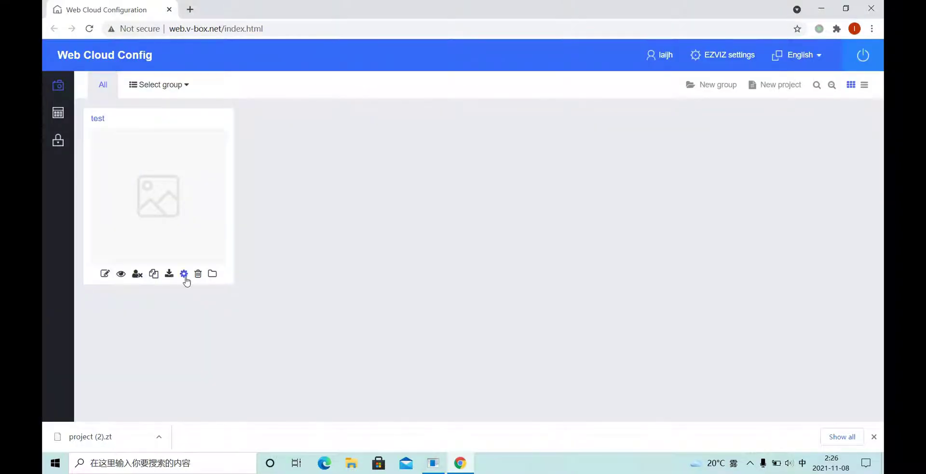
Step: Create a new project group named 'aaaaaaaa'
{"action": "left_click", "coordinate": [213, 273]}
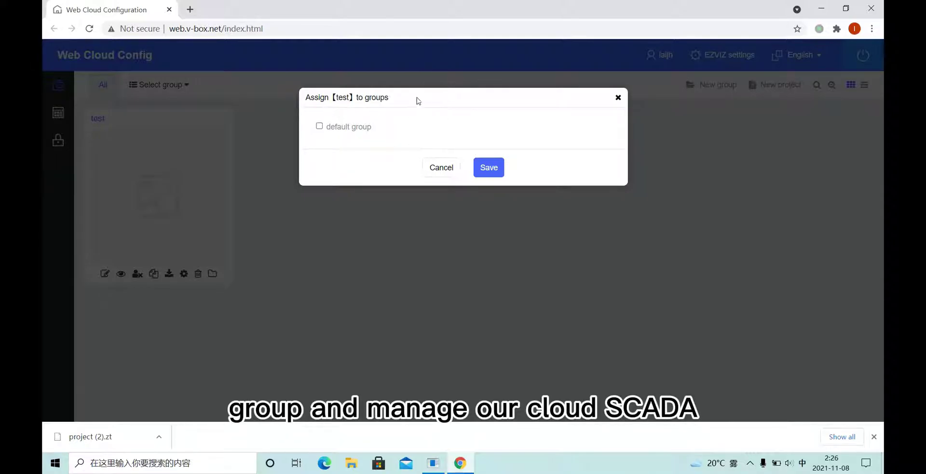
{"action": "left_click", "coordinate": [436, 169]}
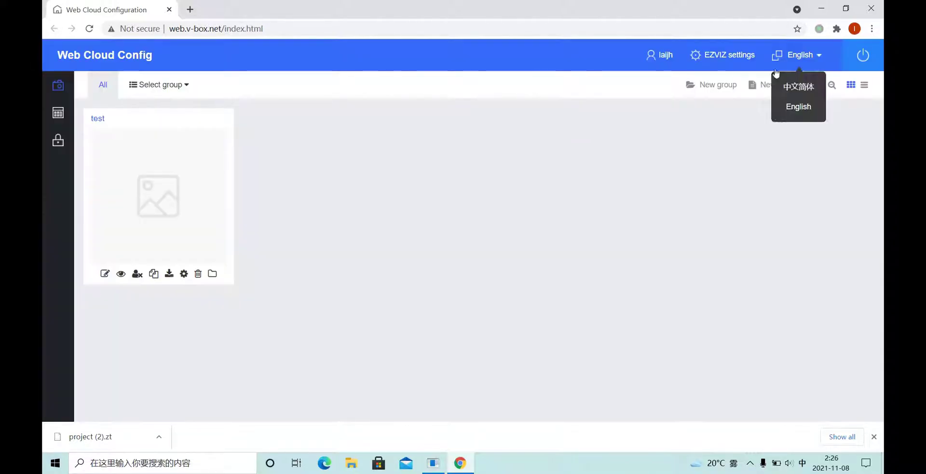
{"action": "left_click", "coordinate": [730, 86]}
{"action": "left_click", "coordinate": [472, 135]}
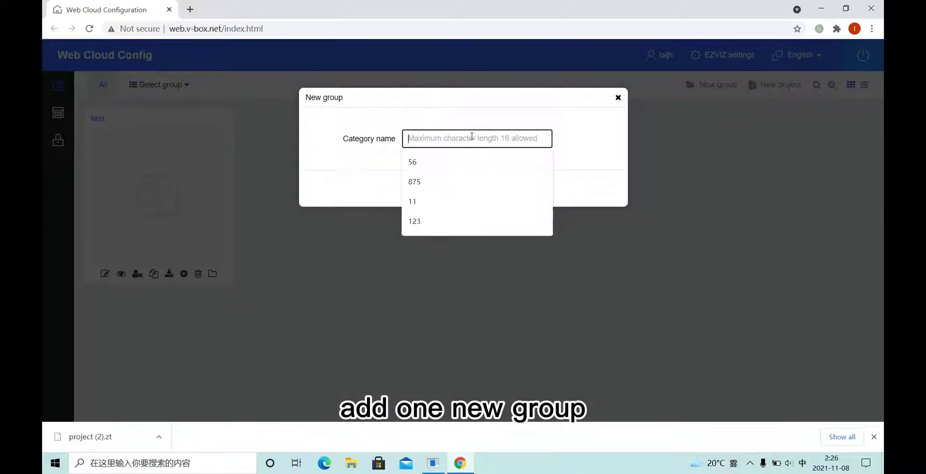
{"action": "type", "text": "aaaaaaaa"}
{"action": "key", "text": "shift"}
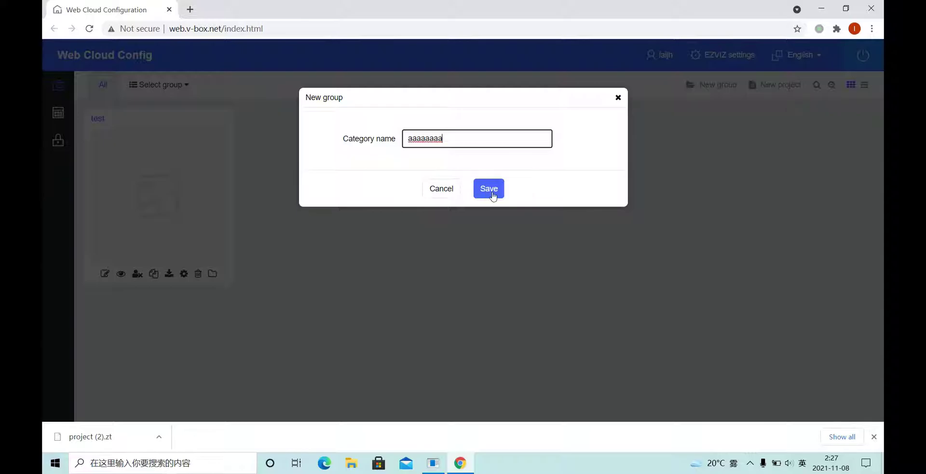
{"action": "left_click", "coordinate": [492, 196]}
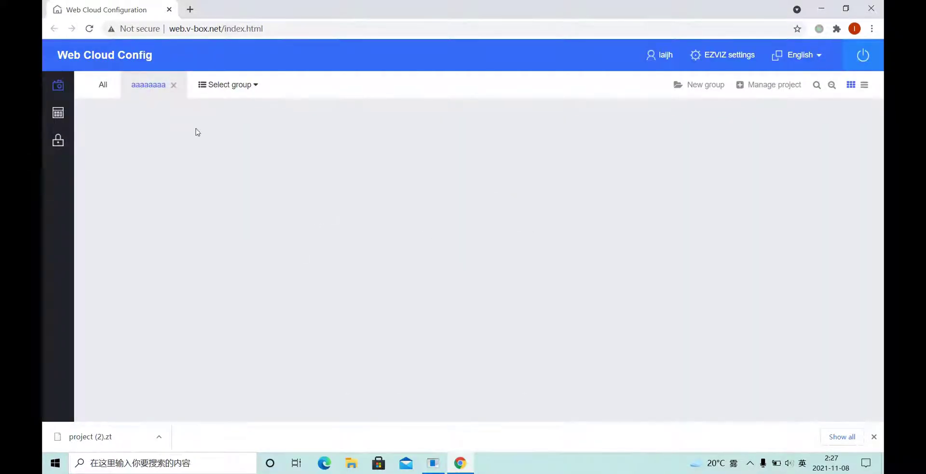
Step: Assign the test project to group aaaaaaaa, view that group, then remove its tab
{"action": "left_click", "coordinate": [96, 92]}
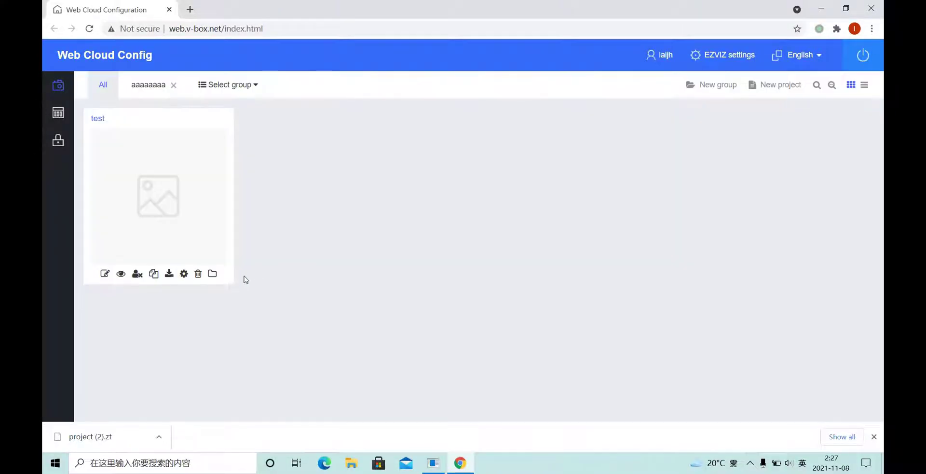
{"action": "left_click", "coordinate": [213, 274]}
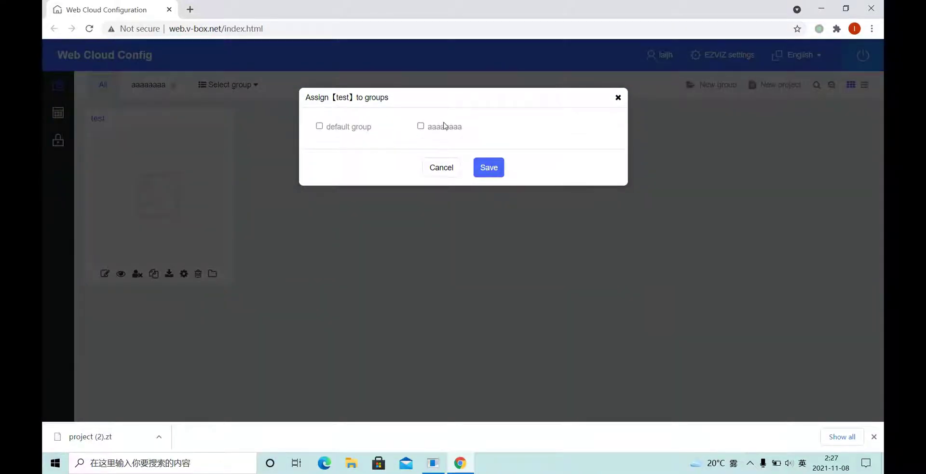
{"action": "left_click", "coordinate": [494, 170]}
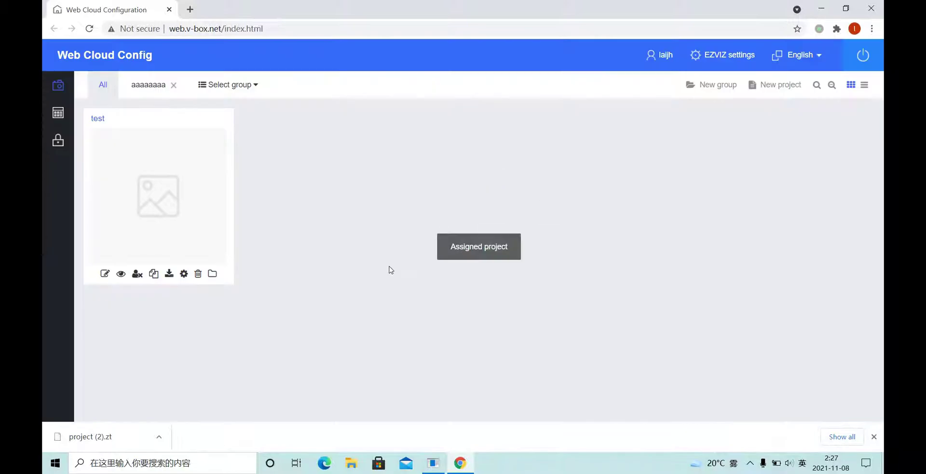
{"action": "left_click", "coordinate": [152, 89]}
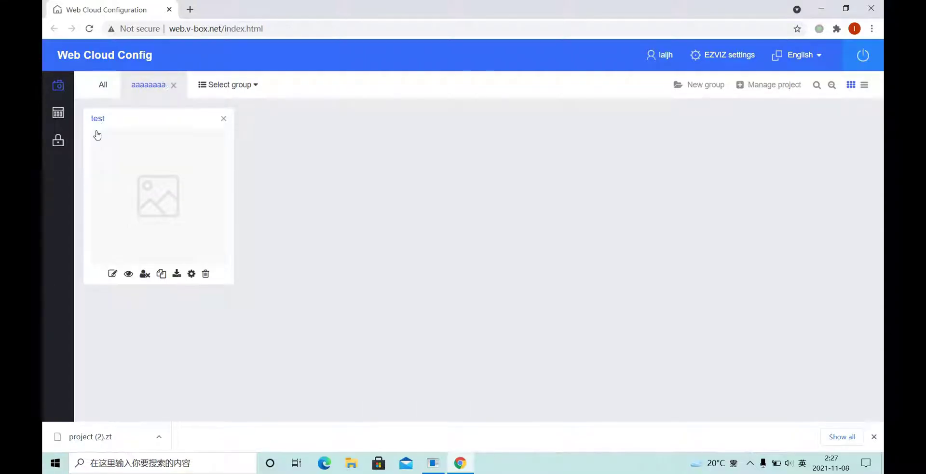
{"action": "left_click", "coordinate": [173, 86]}
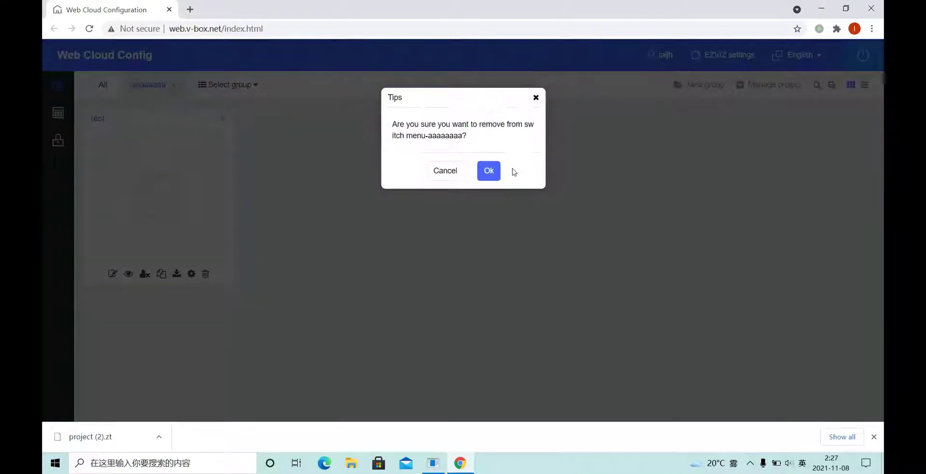
{"action": "left_click", "coordinate": [494, 172]}
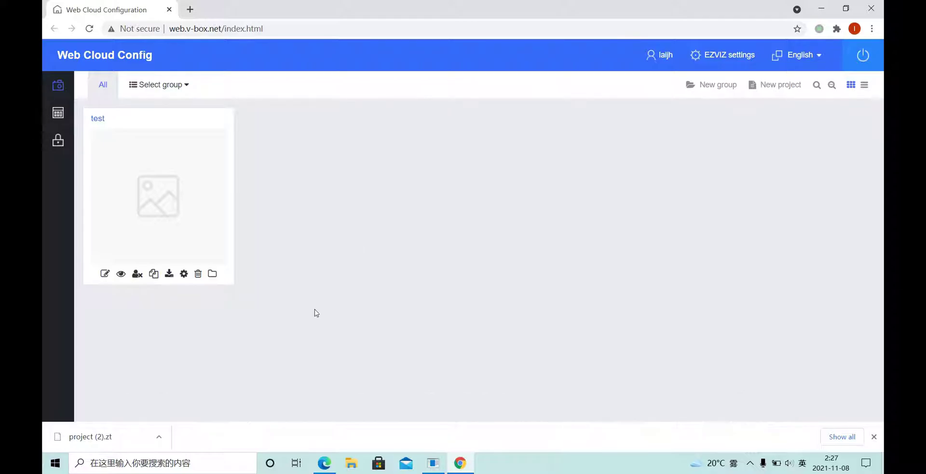
Step: From the V-NET dashboard, launch Cloud SCADA from the Service menu
{"action": "left_click", "coordinate": [322, 463]}
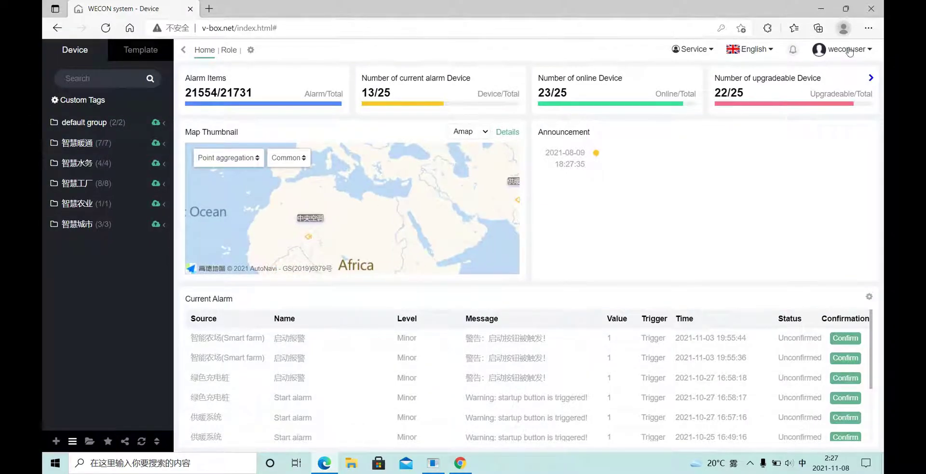
{"action": "left_click", "coordinate": [701, 50]}
{"action": "left_click", "coordinate": [665, 129]}
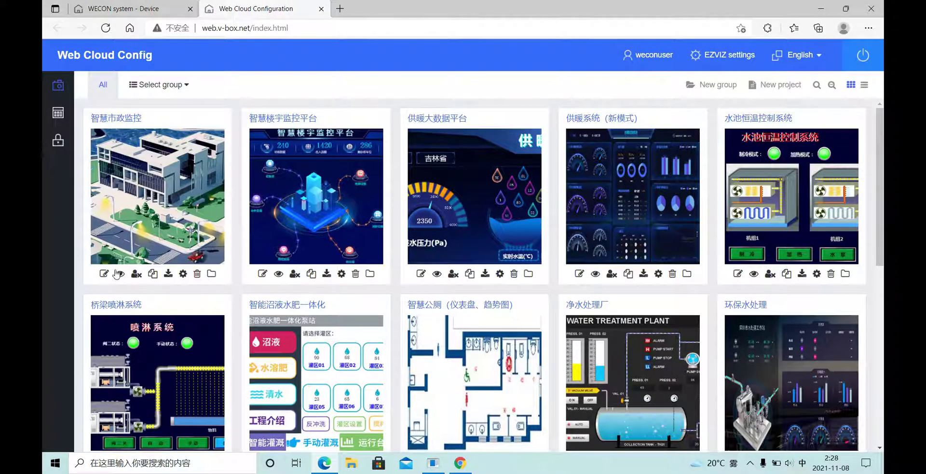
Step: Preview the 智慧市政监控 city scene zoomed out, close it, then open 供暖大数据平台 live
{"action": "left_click", "coordinate": [117, 273]}
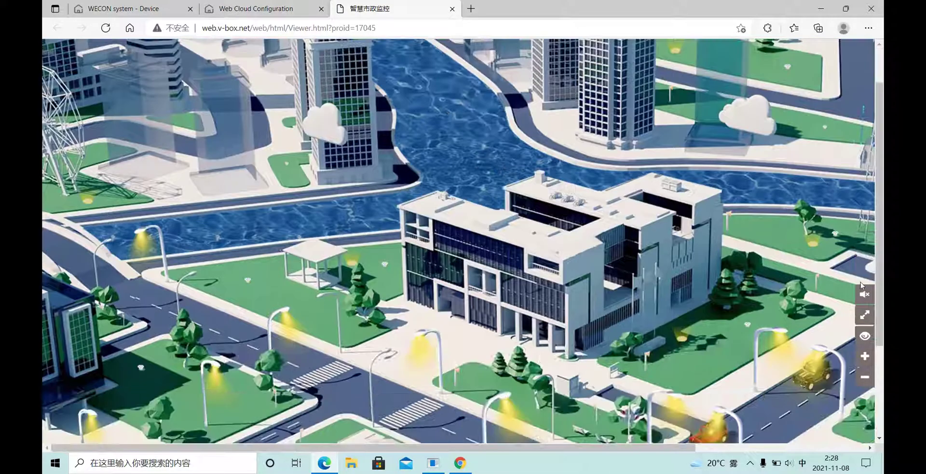
{"action": "scroll", "coordinate": [879, 399], "scroll_direction": "down", "scroll_amount": 3}
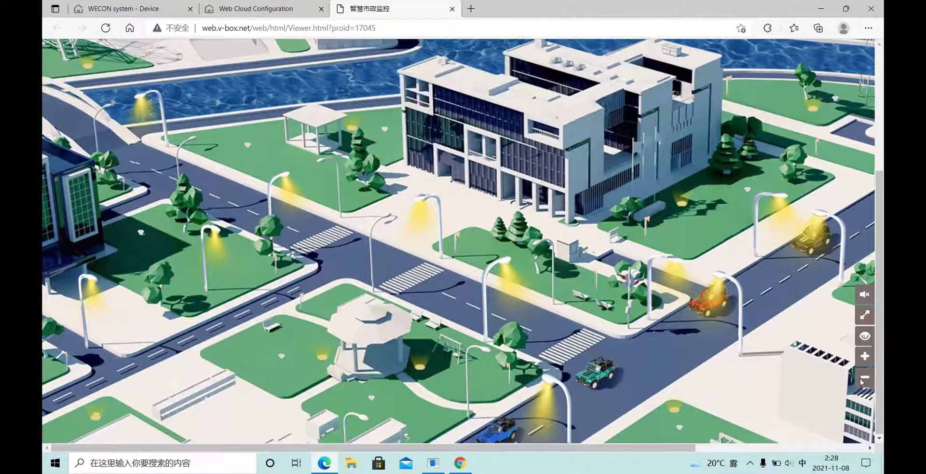
{"action": "left_click", "coordinate": [863, 379]}
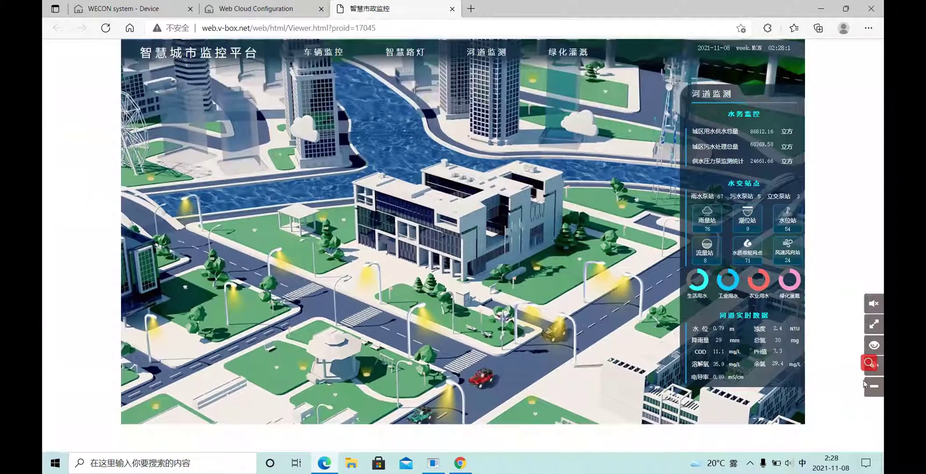
{"action": "left_click", "coordinate": [871, 386]}
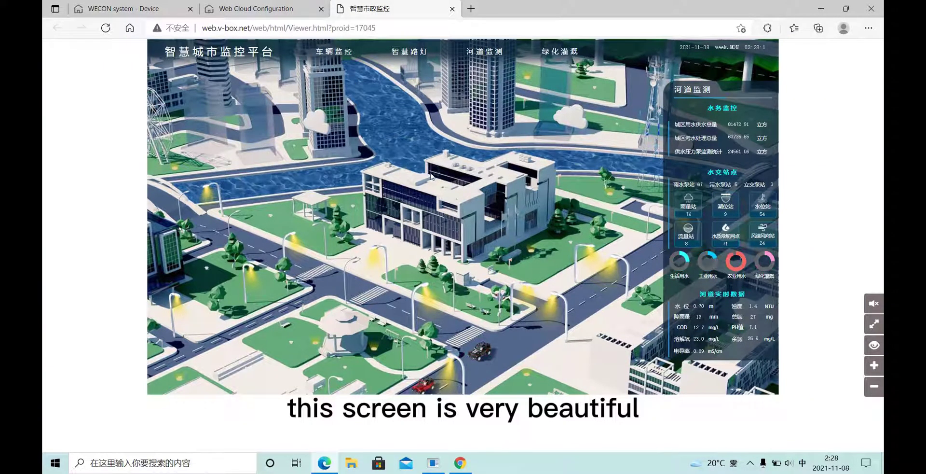
{"action": "left_click", "coordinate": [452, 9]}
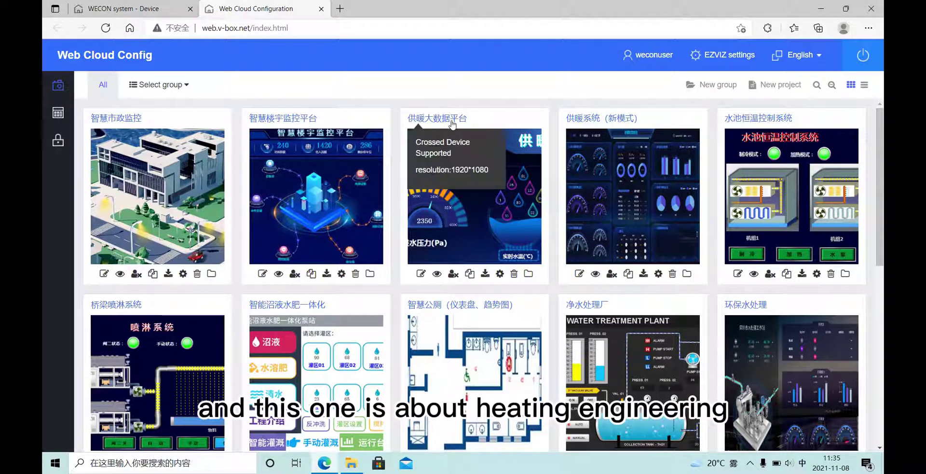
{"action": "left_click", "coordinate": [437, 274]}
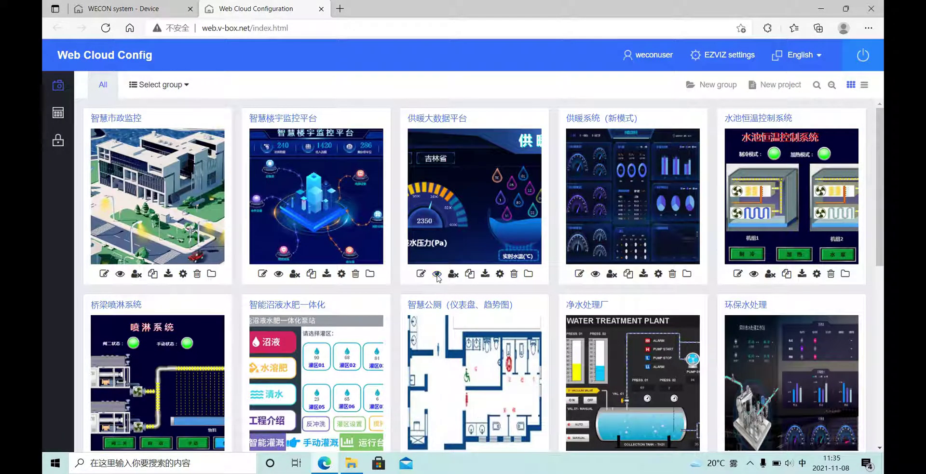